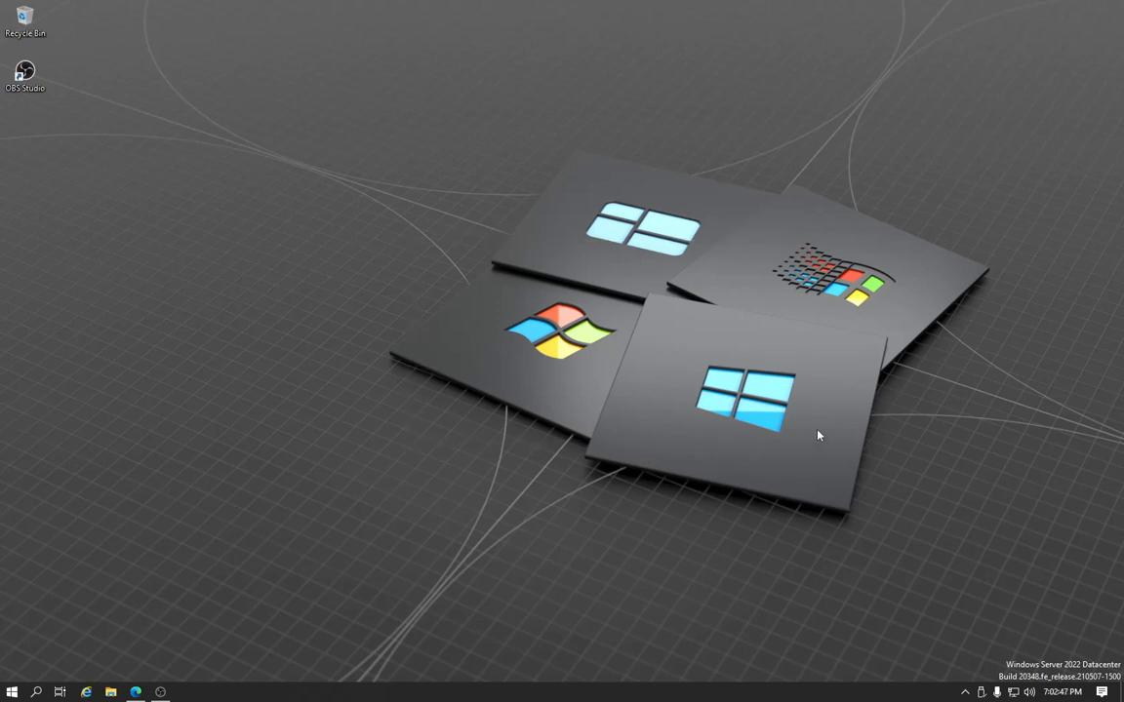
# Open Microsoft Edge
pyautogui.moveTo(841, 493); pyautogui.dragTo(327, 164)
pyautogui.press('super')
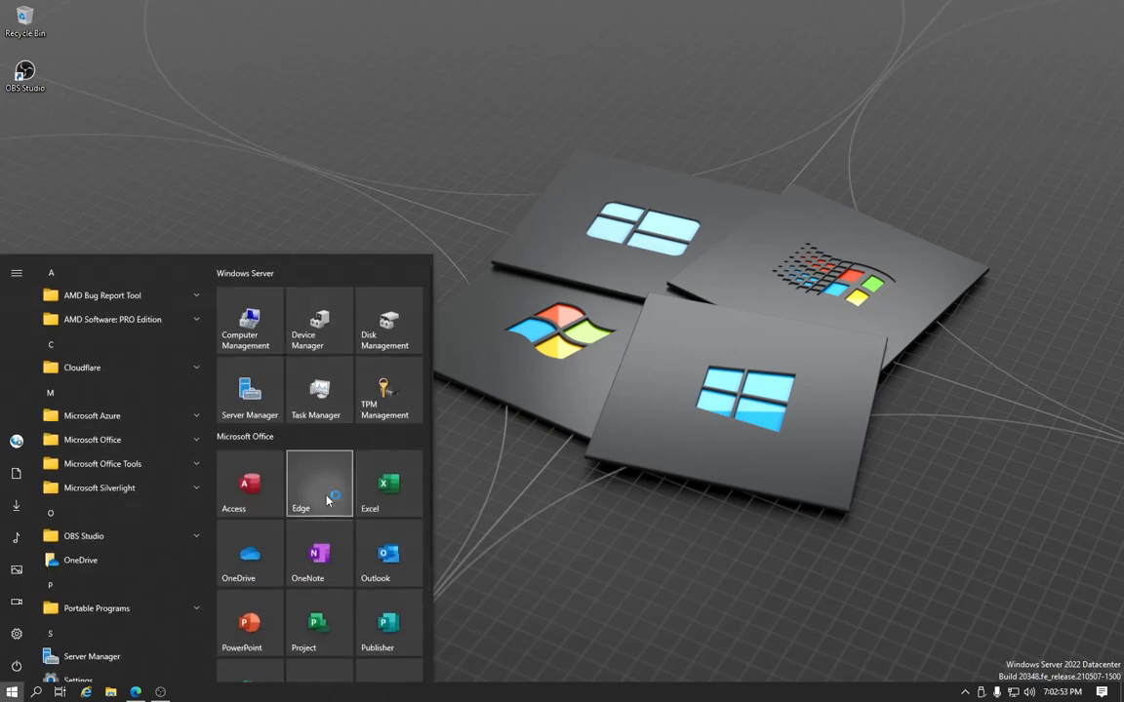
pyautogui.press('super')
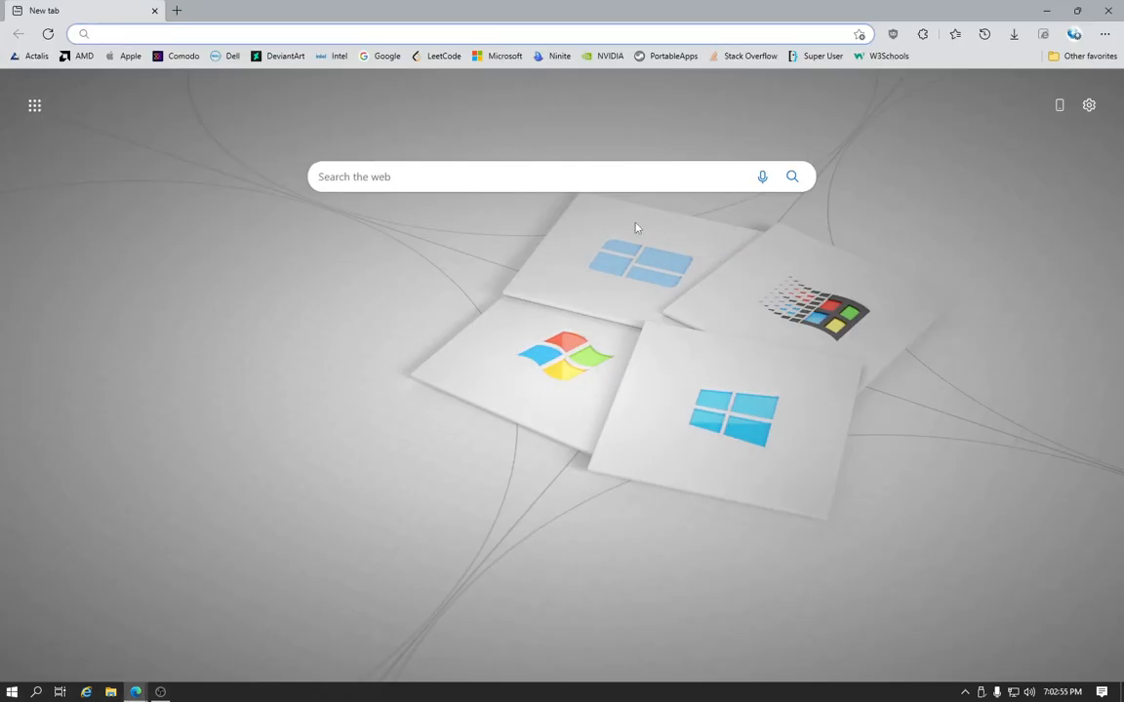
pyautogui.write('visu')
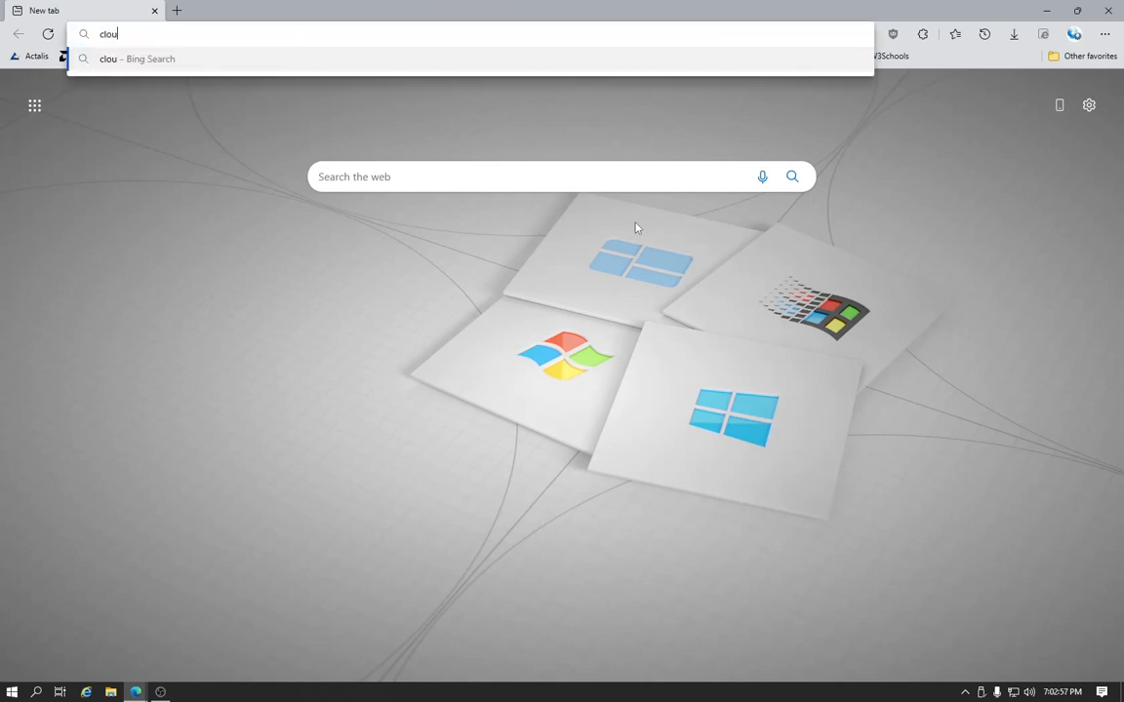
pyautogui.press('BackSpace')
pyautogui.press('BackSpace')
pyautogui.press('BackSpace')
pyautogui.press('BackSpace')
pyautogui.write('Cloud')
pyautogui.press('BackSpace')
pyautogui.press('BackSpace')
pyautogui.press('BackSpace')
pyautogui.press('BackSpace')
pyautogui.press('BackSpace')
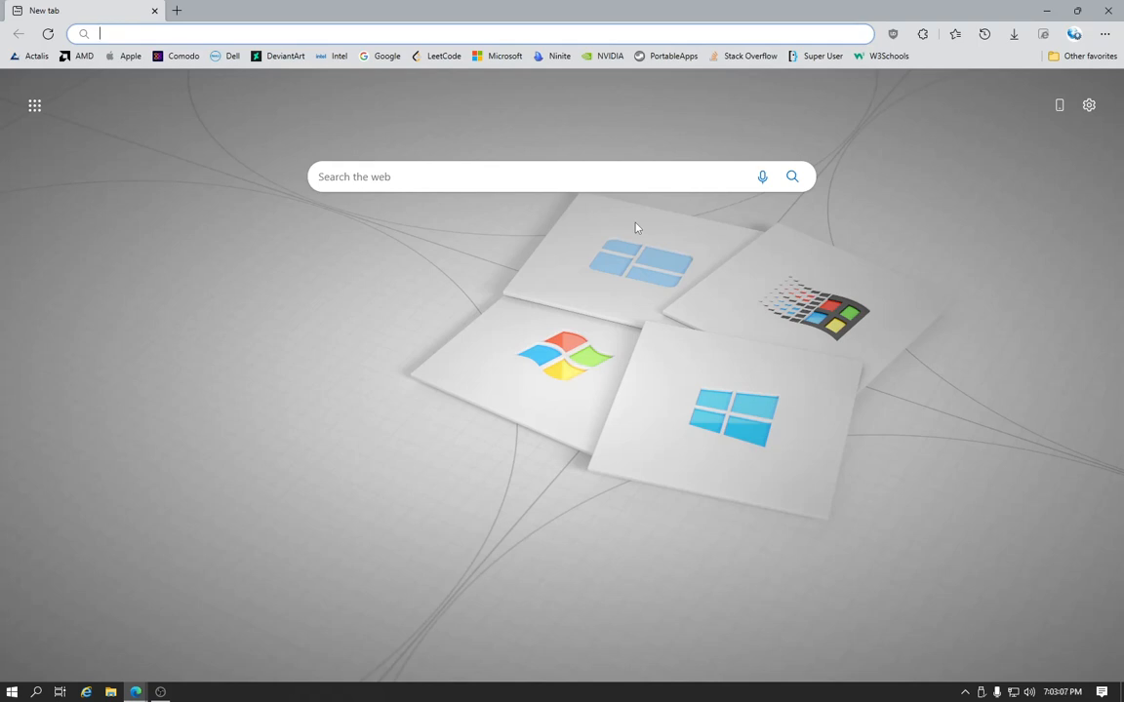
# Go to the cloudflarewarp.com website
pyautogui.write('clo')
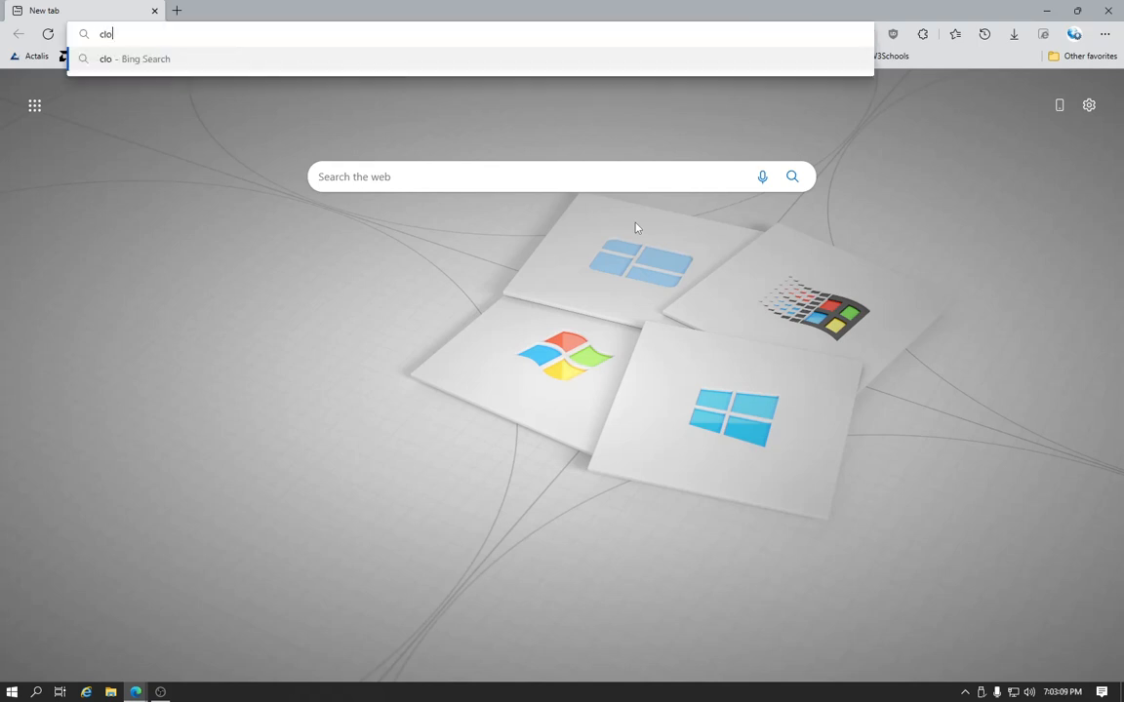
pyautogui.write('udflare ')
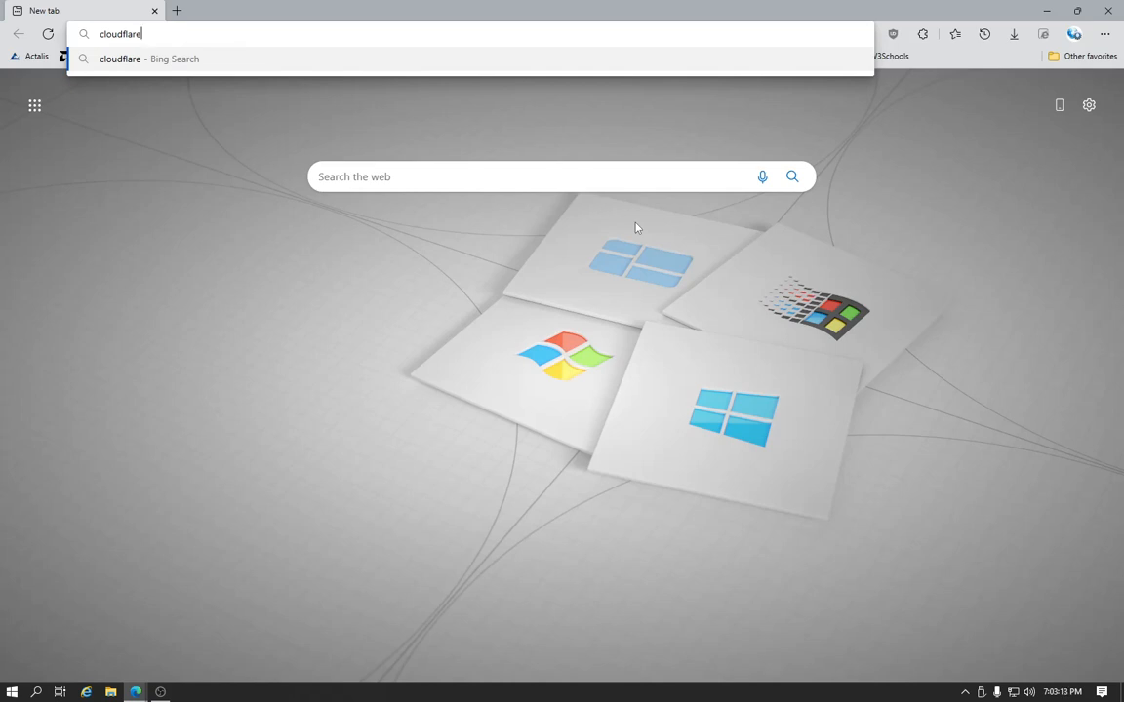
pyautogui.write('warp.com')
pyautogui.hotkey('ctrl', 'Return')
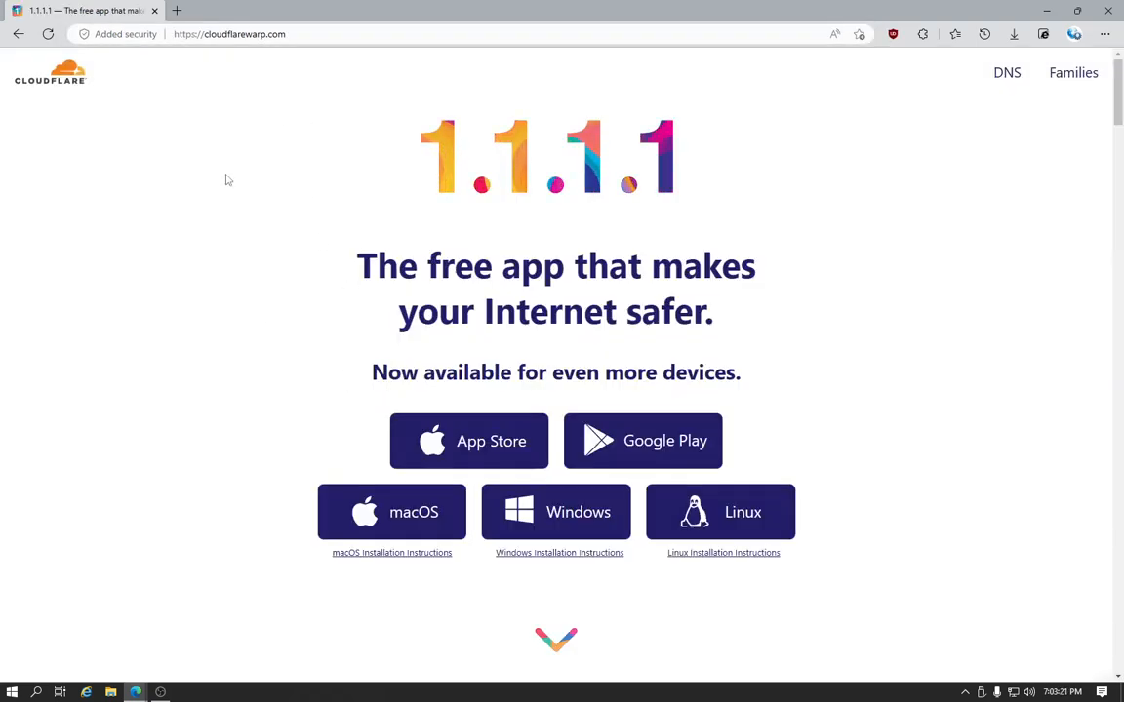
# Download the Windows version of Cloudflare WARP and save Cloudflare_WARP_Release-x64.msi to the Downloads folder
pyautogui.scroll(-2, 226, 180)
pyautogui.click(570, 322)
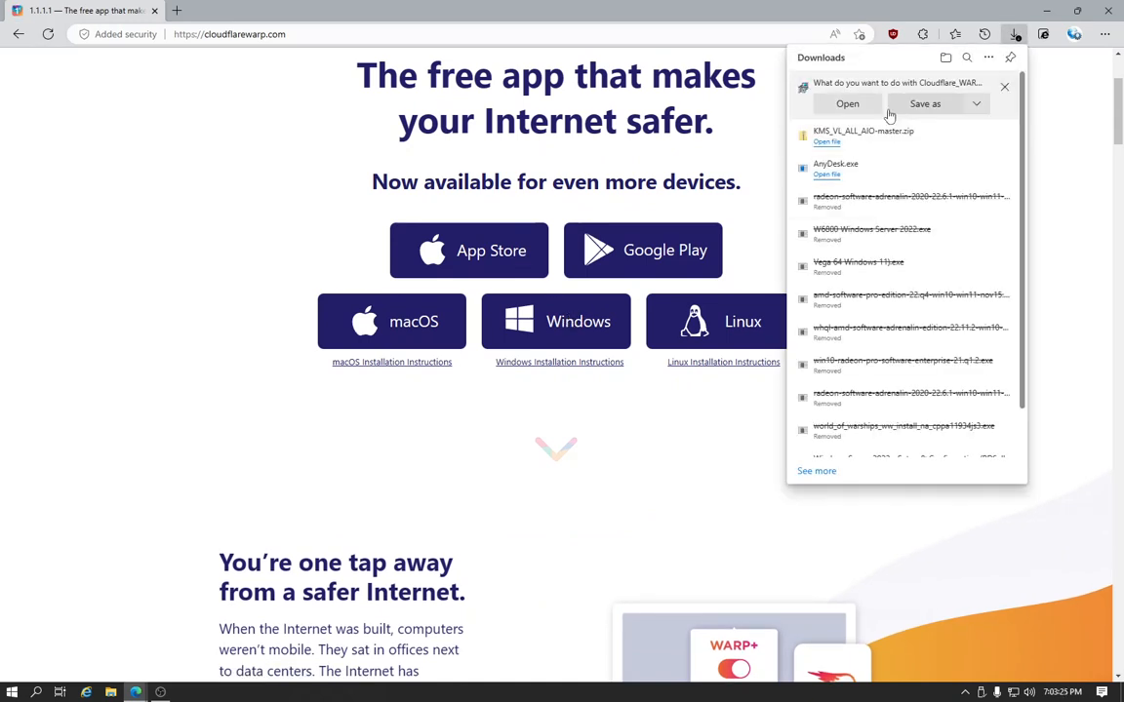
pyautogui.click(947, 104)
pyautogui.click(895, 521)
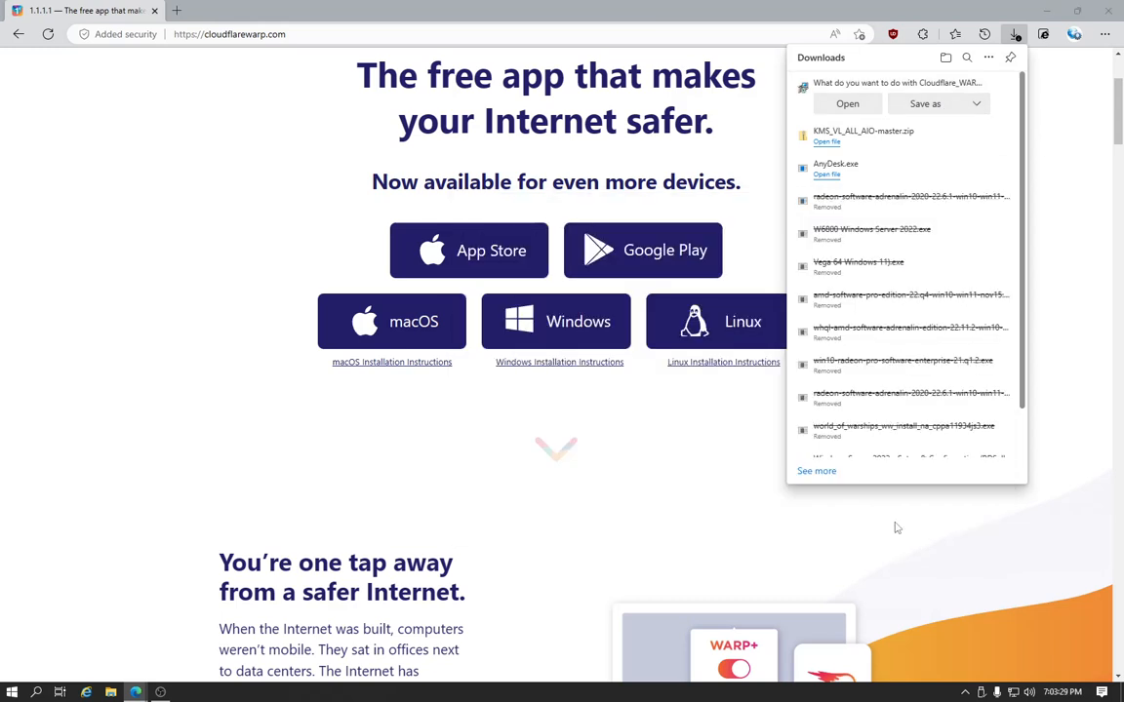
pyautogui.click(1015, 35)
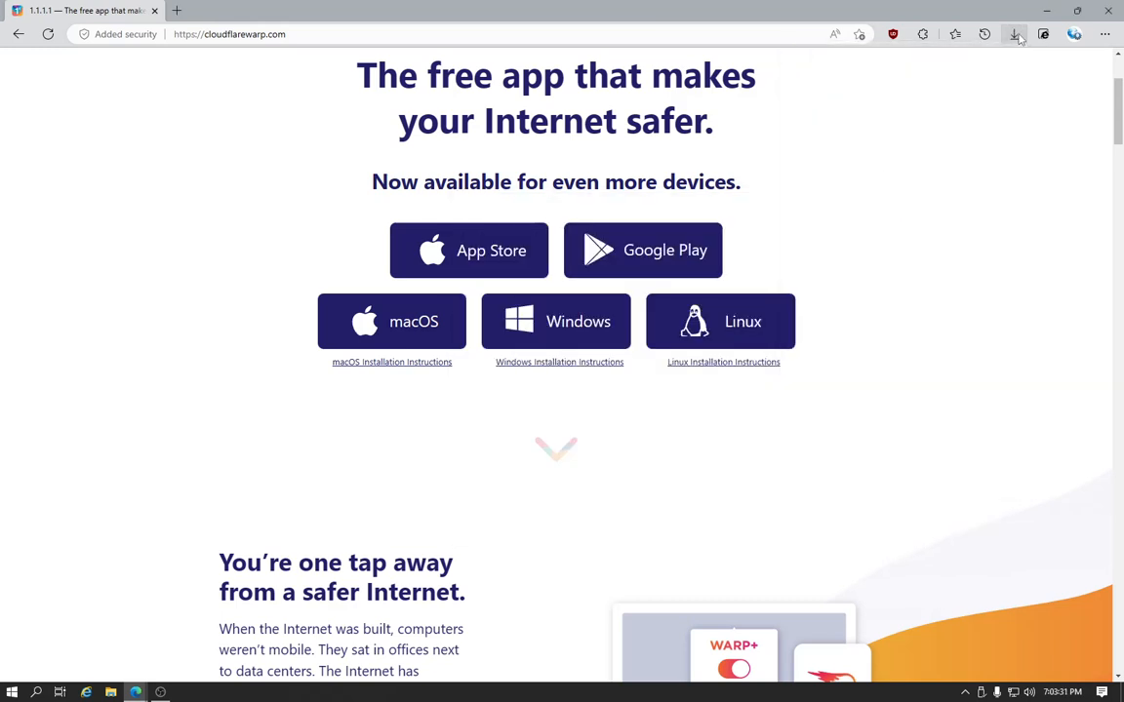
# Run Cloudflare_WARP_Release-x64.msi from the Downloads folder and advance the setup wizard to its ready-to-install page
pyautogui.click(110, 692)
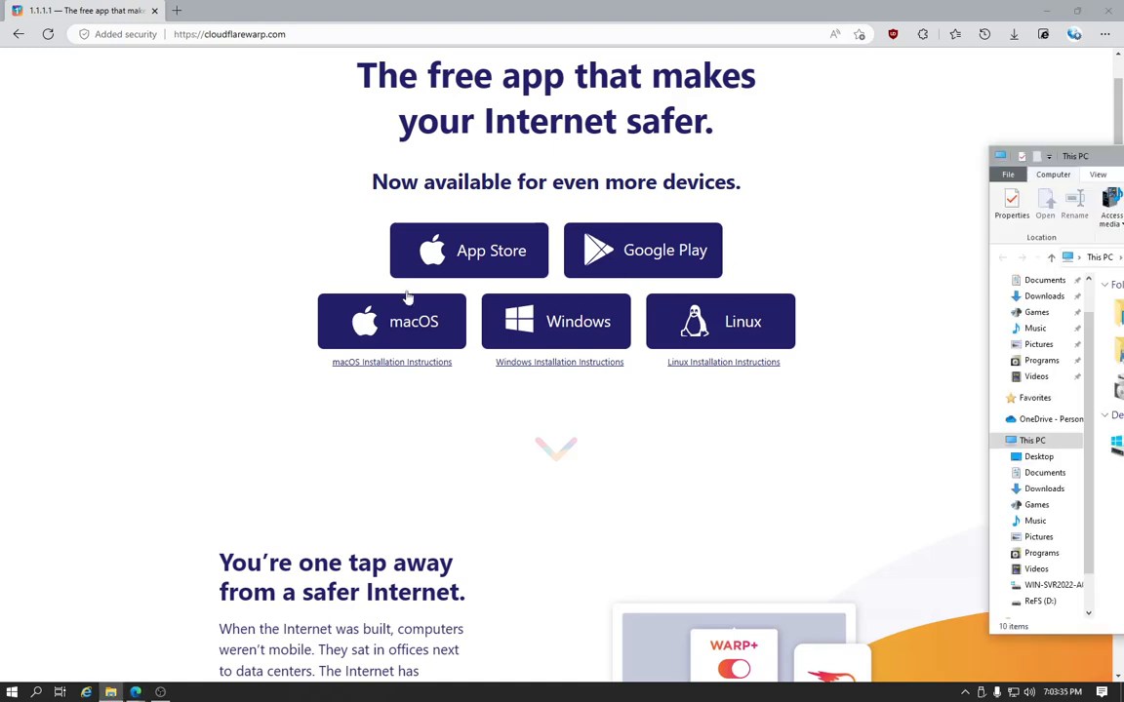
pyautogui.moveTo(1122, 156); pyautogui.dragTo(560, 138)
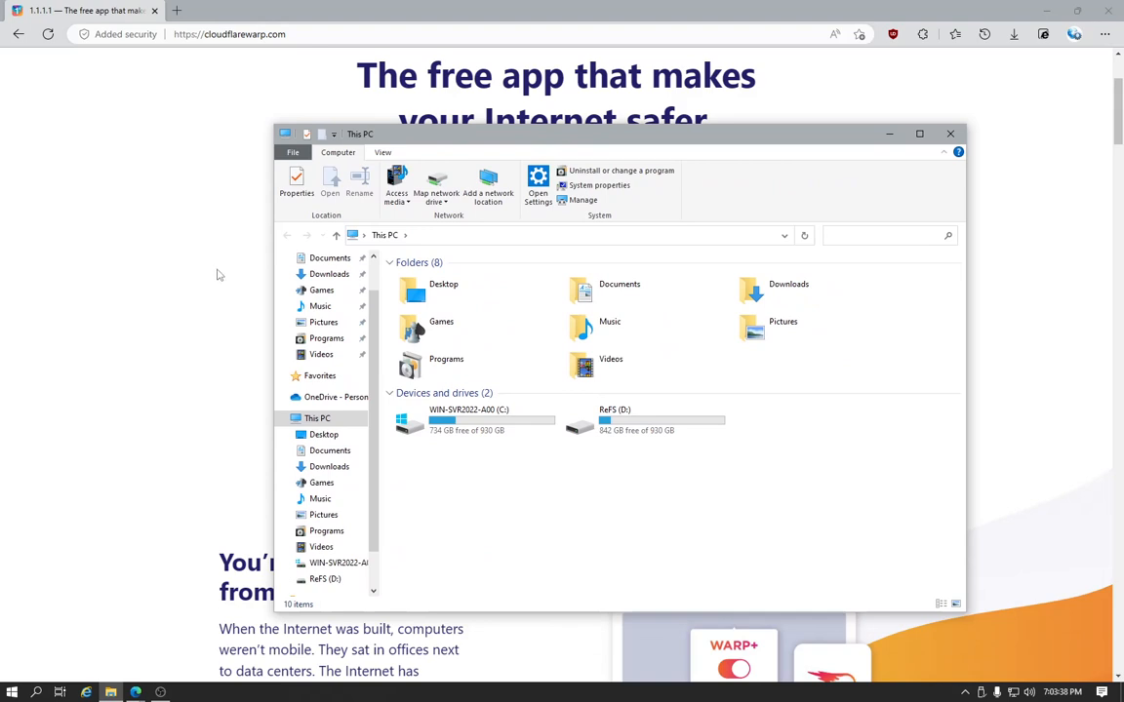
pyautogui.click(322, 274)
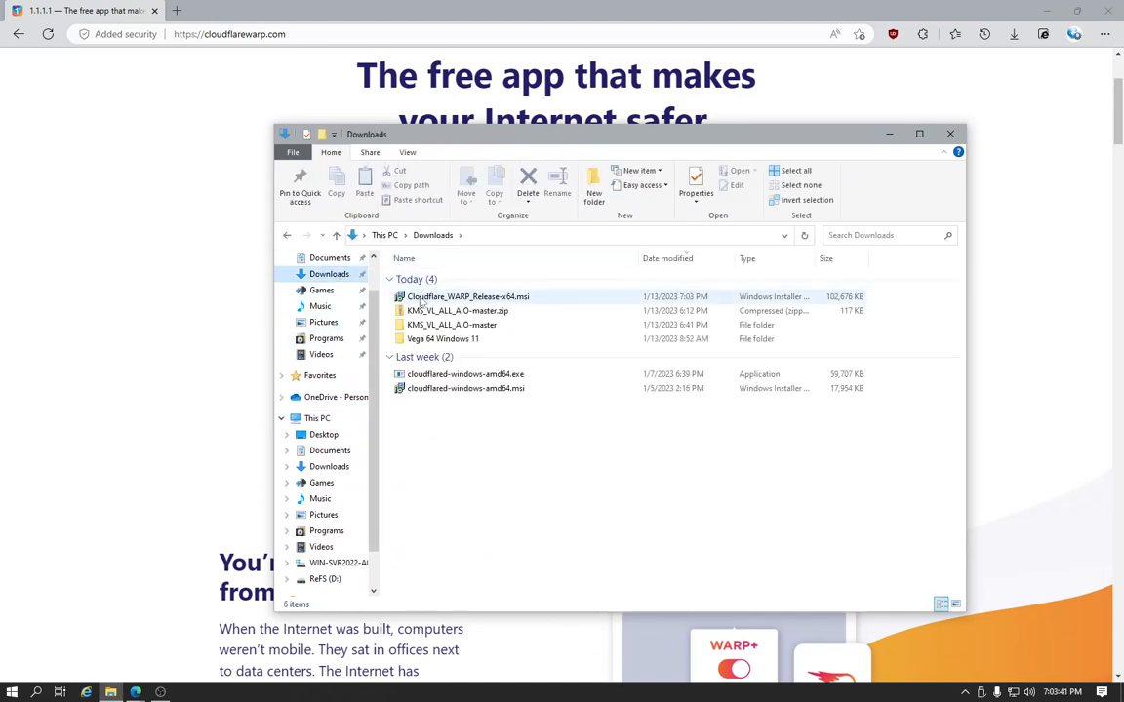
pyautogui.click(419, 298)
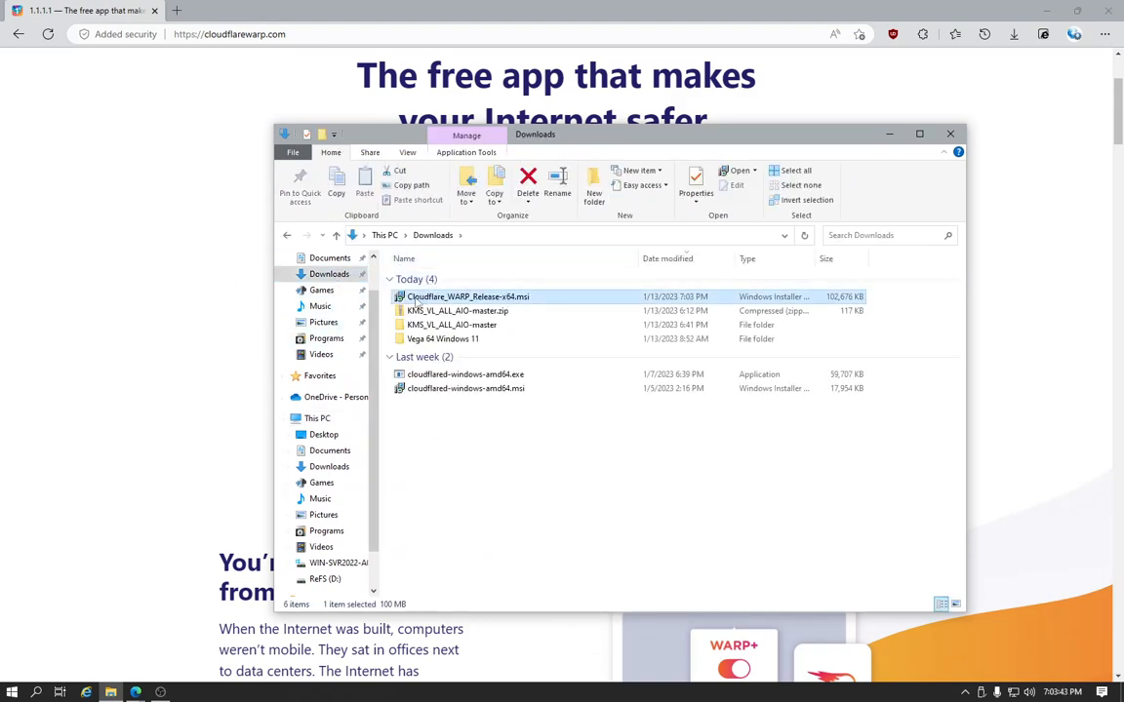
pyautogui.doubleClick(497, 299)
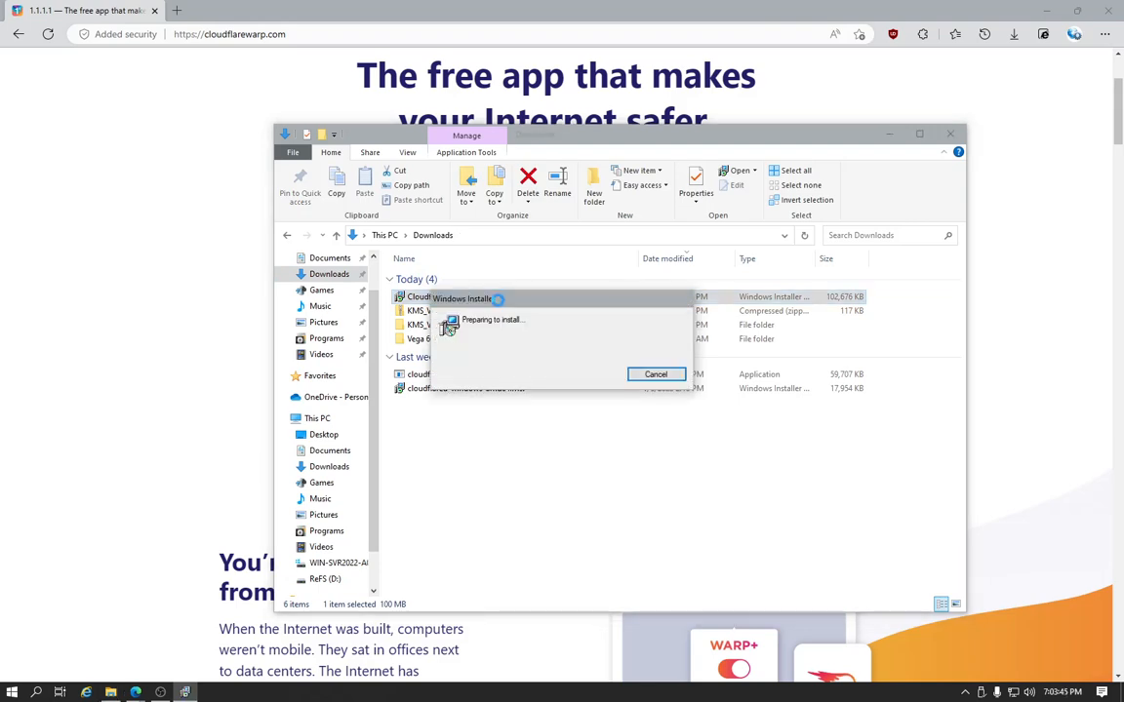
pyautogui.moveTo(501, 219); pyautogui.dragTo(312, 184)
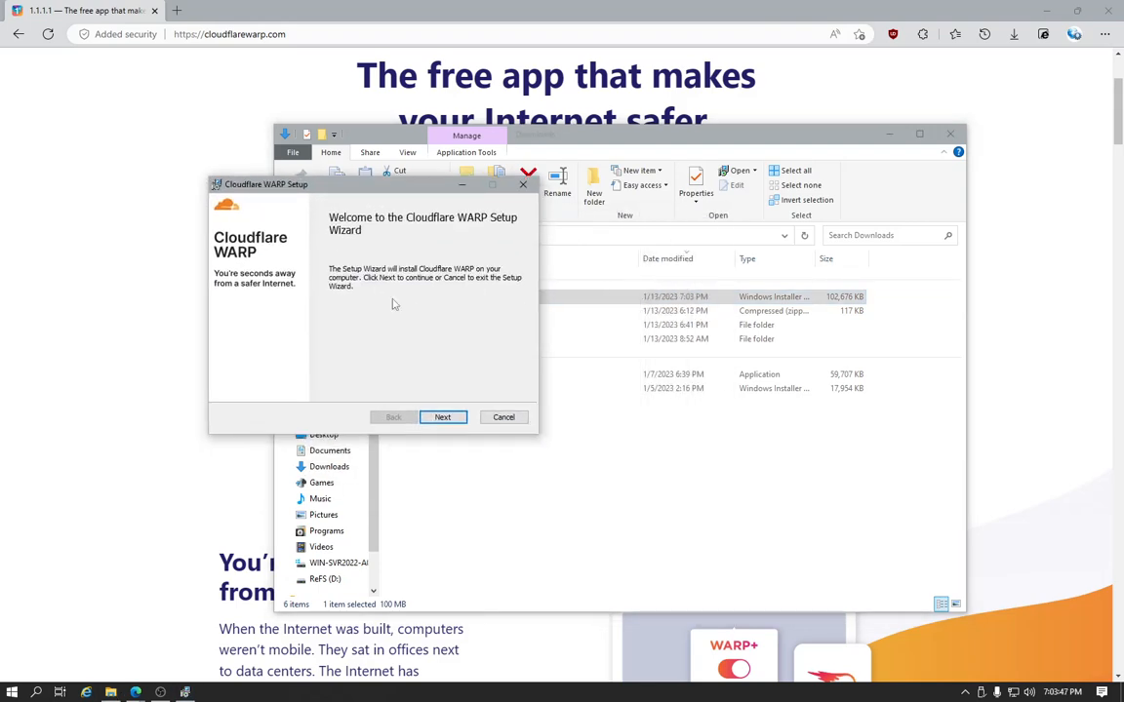
pyautogui.click(440, 418)
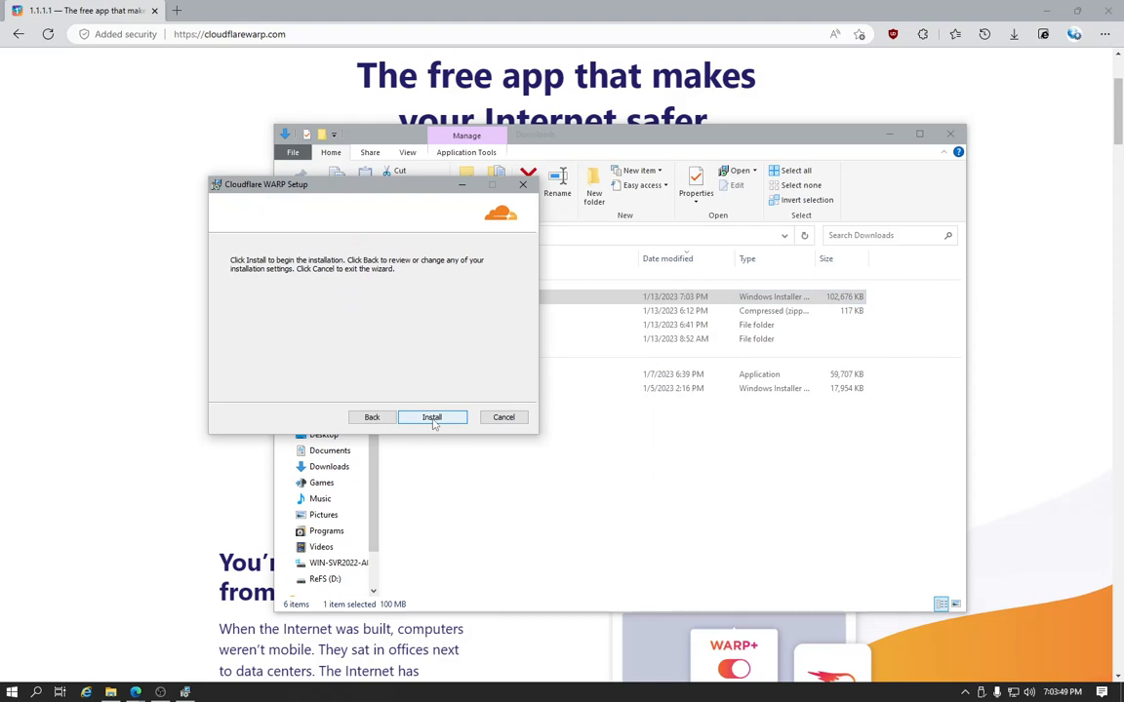
pyautogui.moveTo(386, 184); pyautogui.dragTo(294, 179)
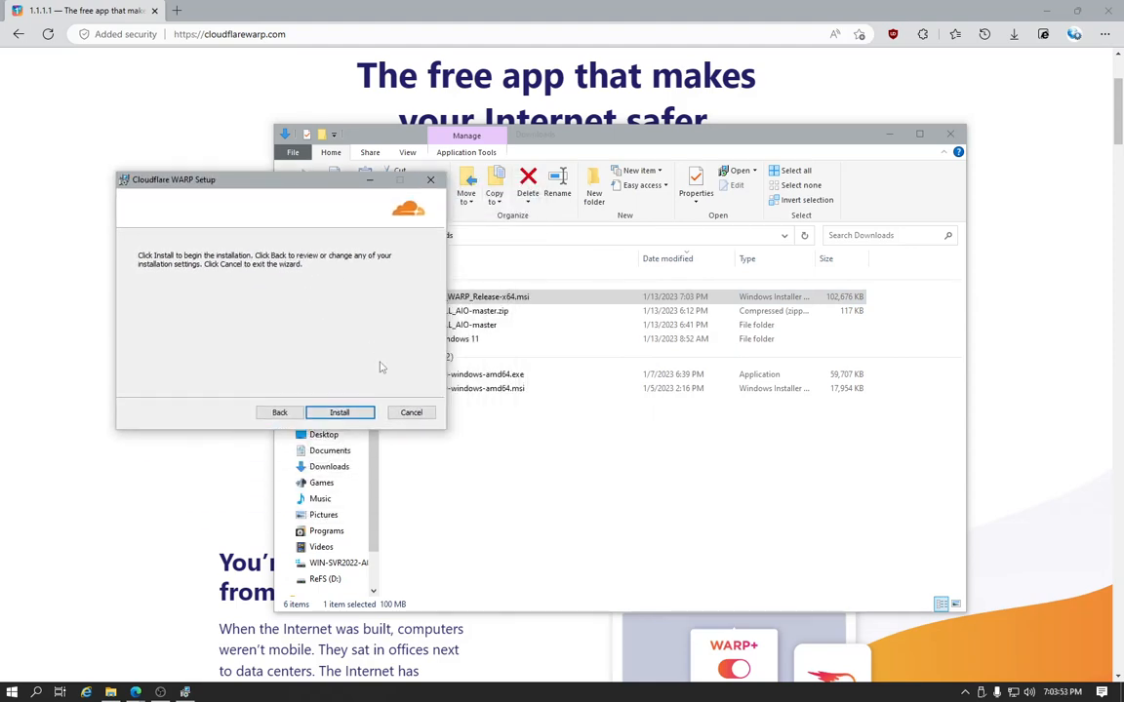
# Cancel the Cloudflare WARP installation and exit the setup wizard
pyautogui.click(410, 413)
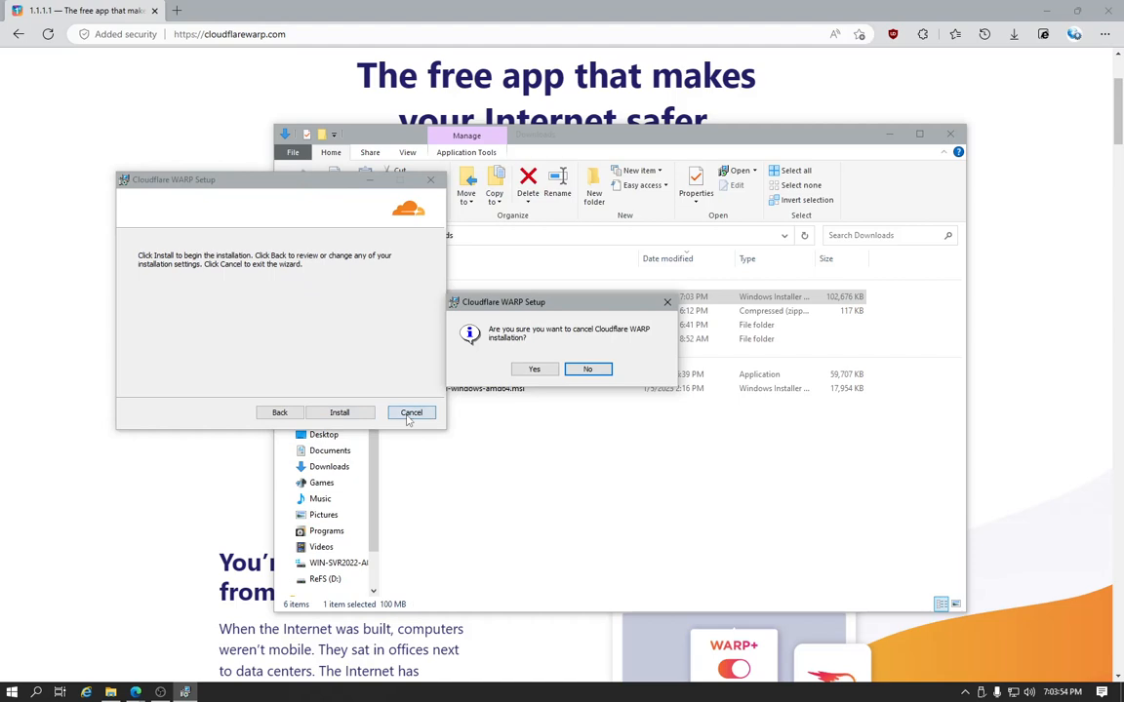
pyautogui.click(533, 372)
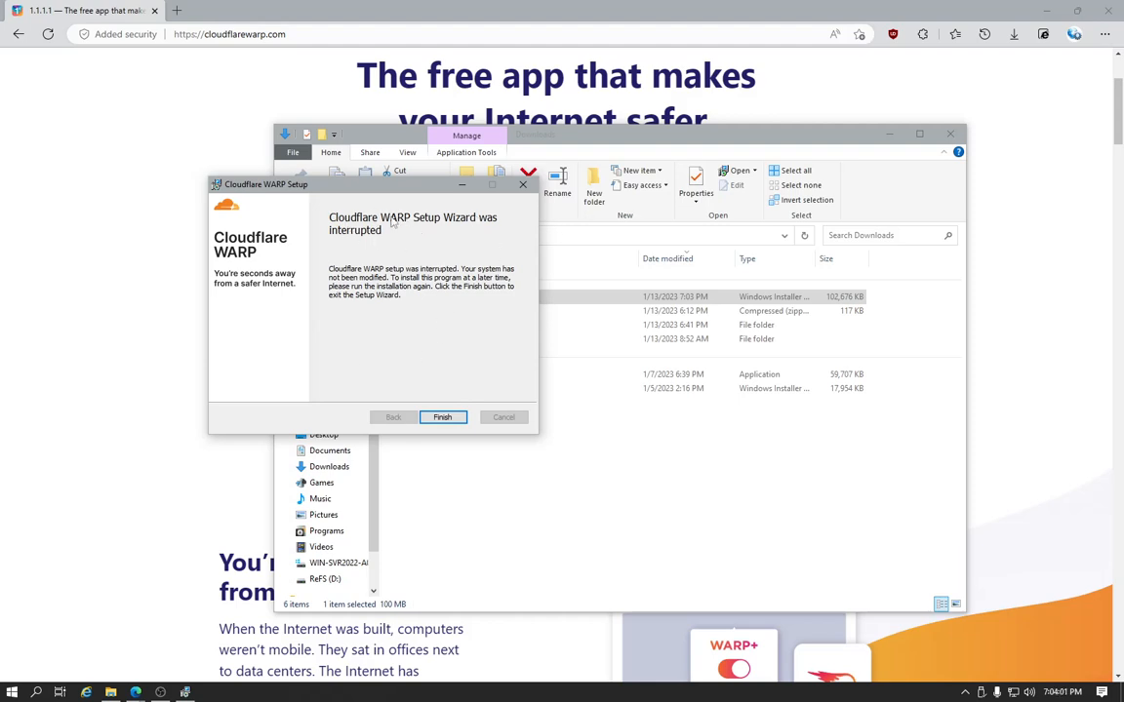
pyautogui.click(442, 417)
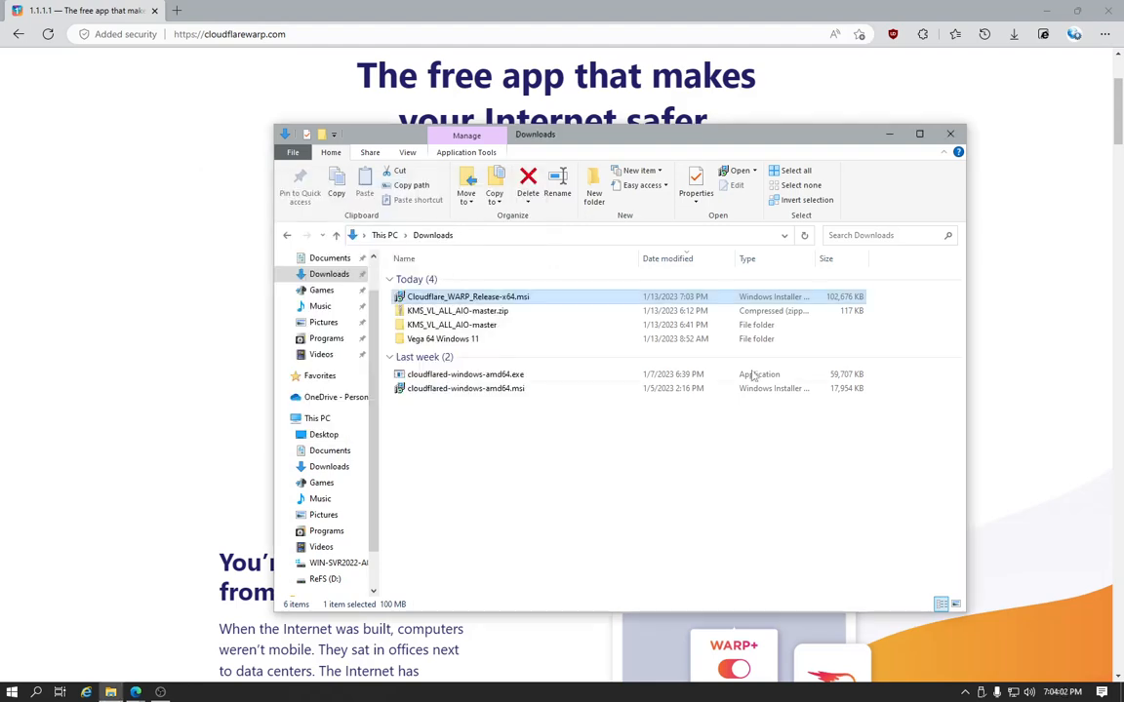
# Close the File Explorer and Edge windows, and accept the privacy commitment in the already installed Cloudflare WARP client
pyautogui.click(948, 127)
pyautogui.click(1110, 8)
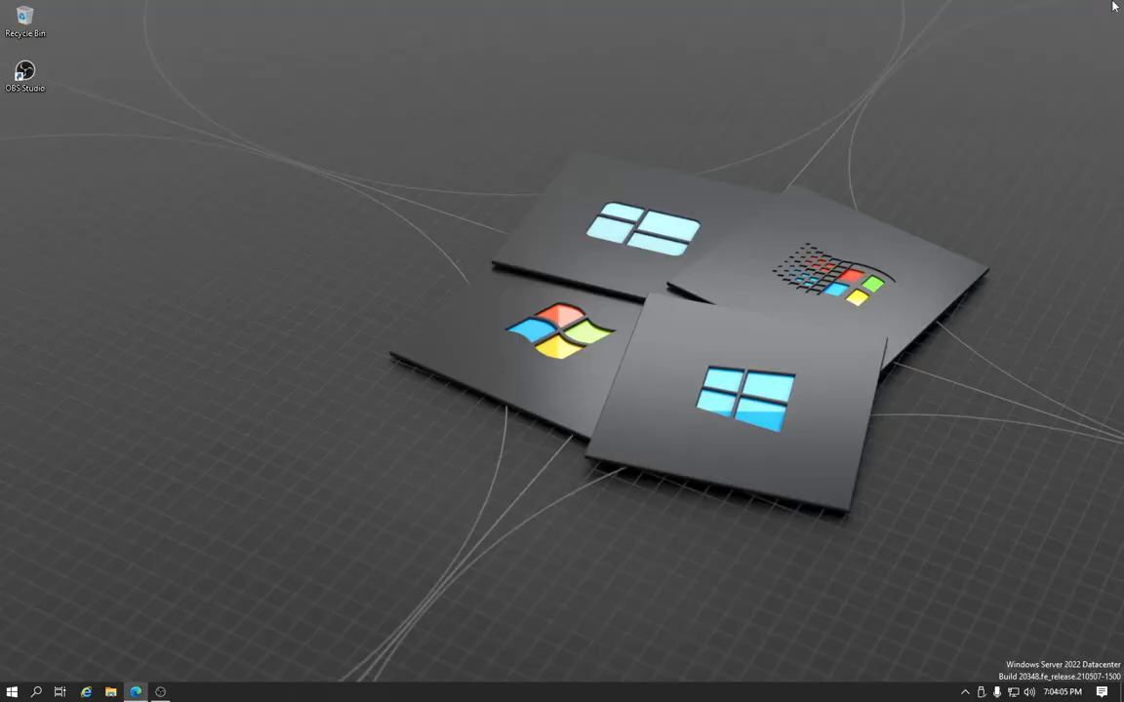
pyautogui.click(980, 693)
pyautogui.click(965, 692)
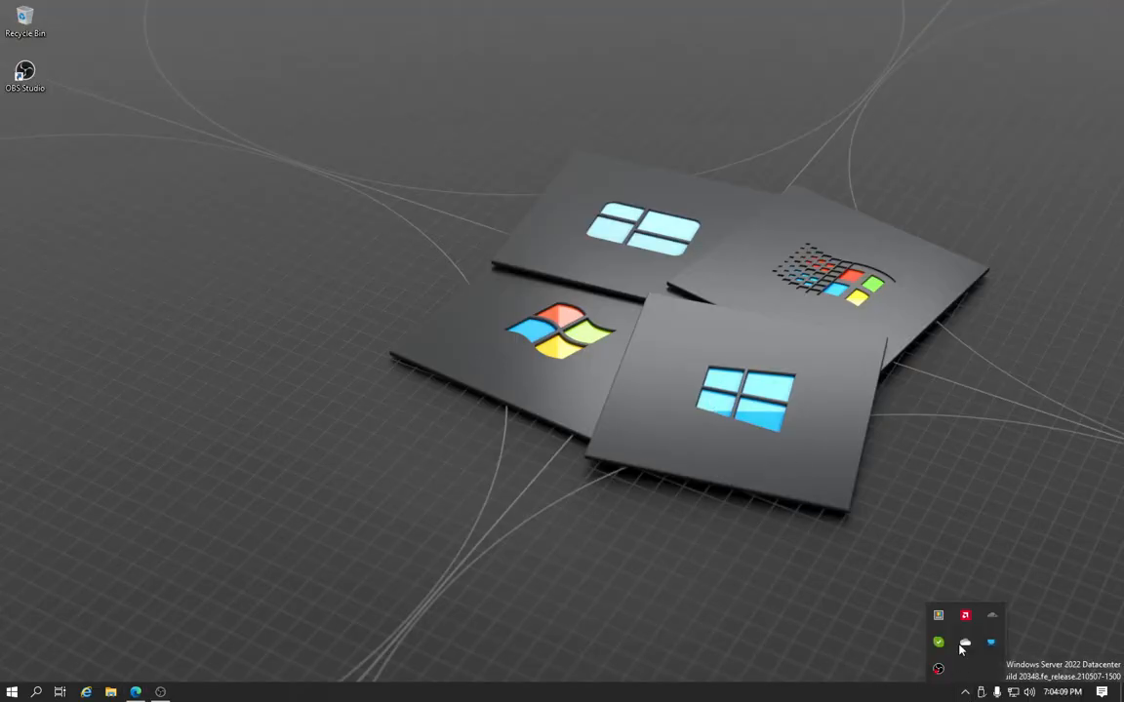
pyautogui.click(995, 620)
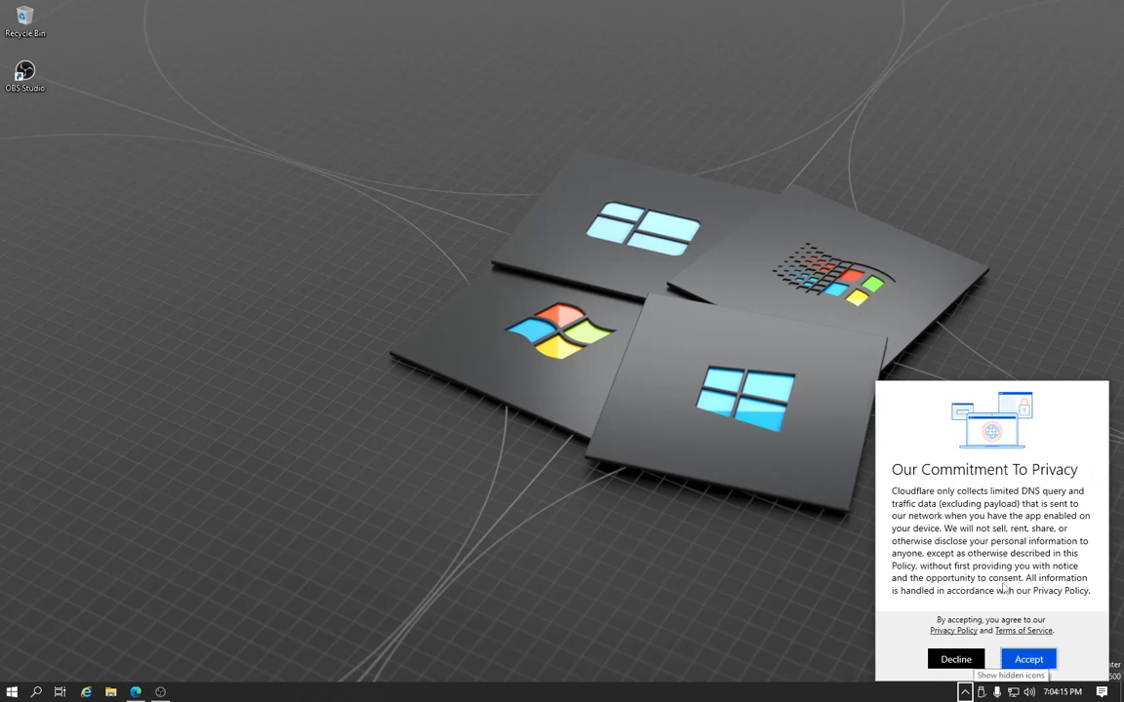
pyautogui.click(1028, 660)
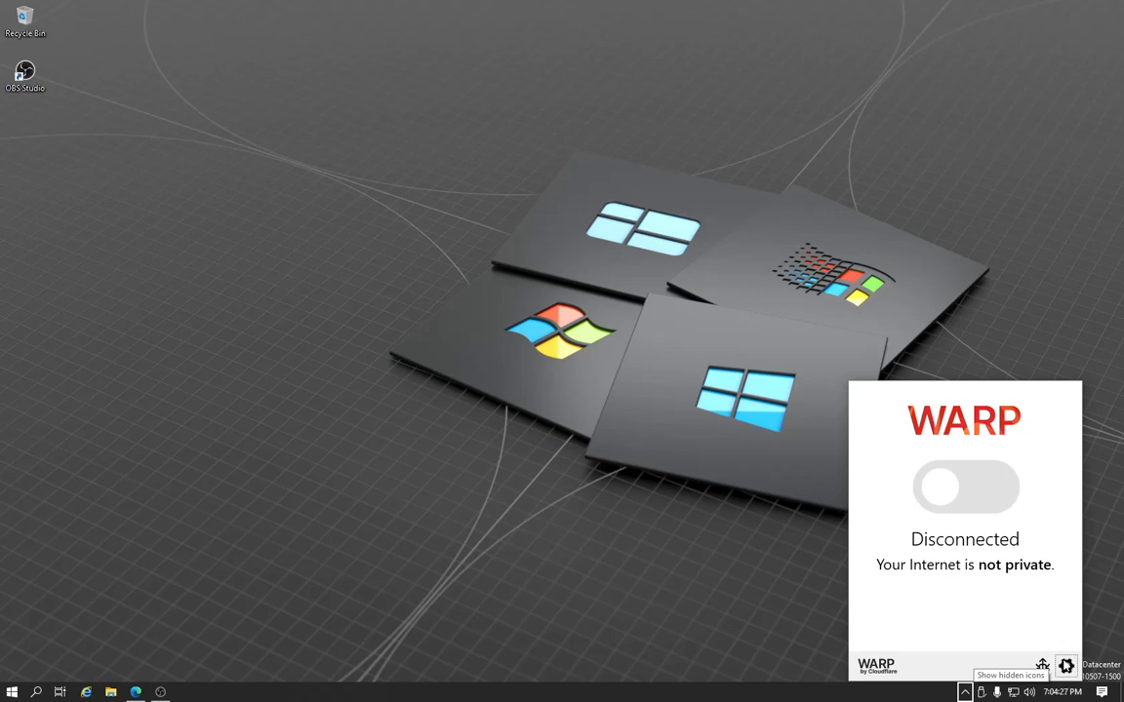
# Examine the General, Connection, Account, Feedback, Connectivity and Advanced pages of the WARP preferences, and close the preferences
pyautogui.click(1065, 667)
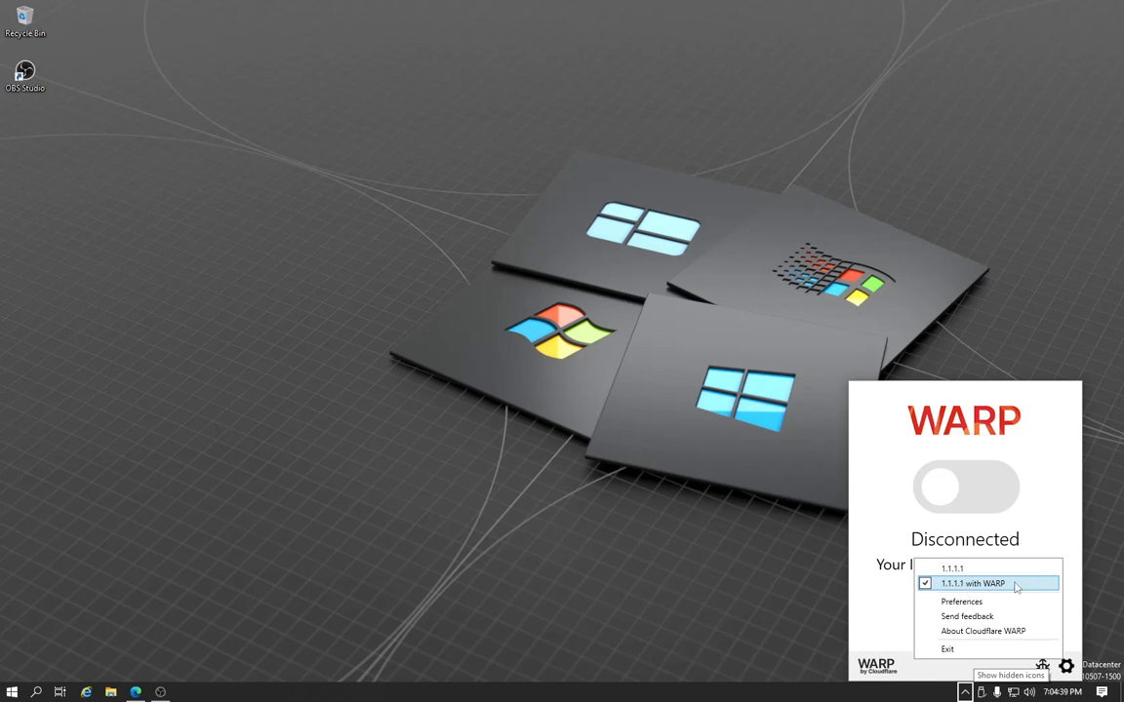
pyautogui.click(965, 602)
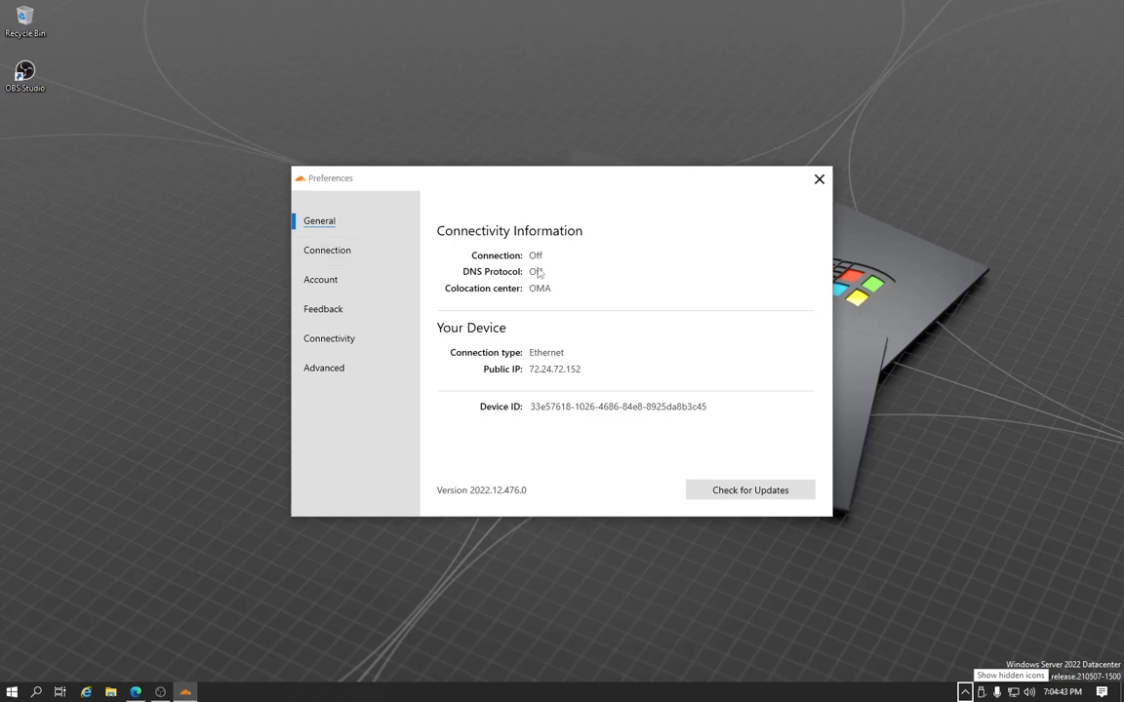
pyautogui.click(367, 255)
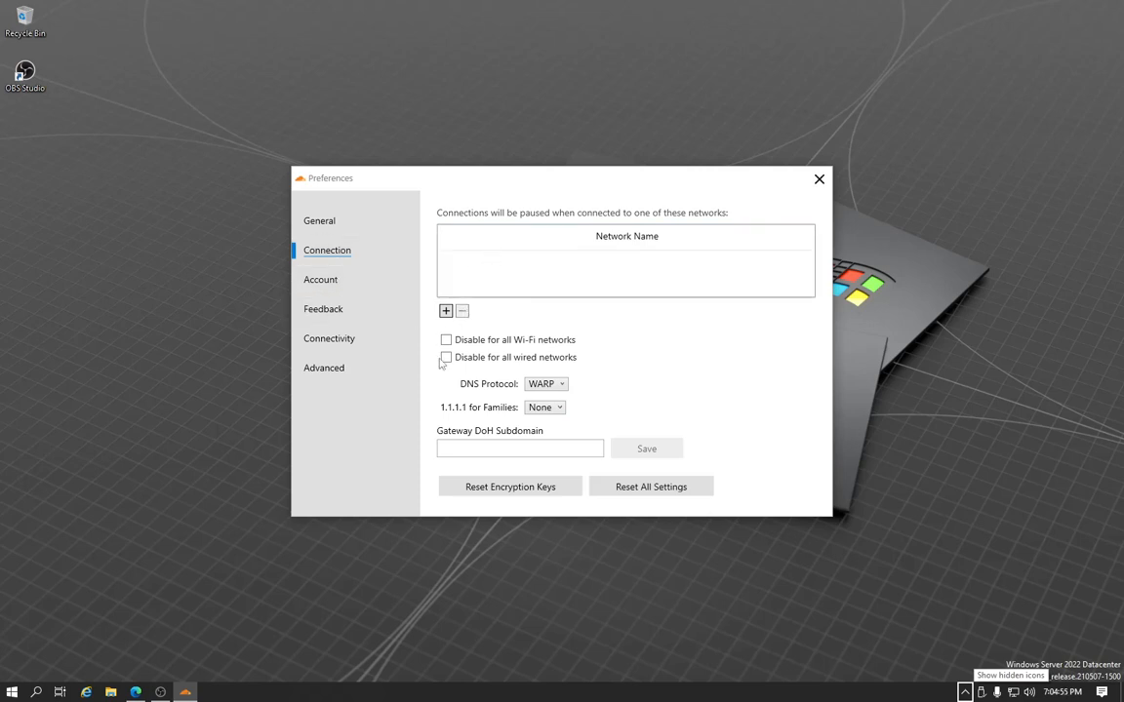
pyautogui.click(353, 281)
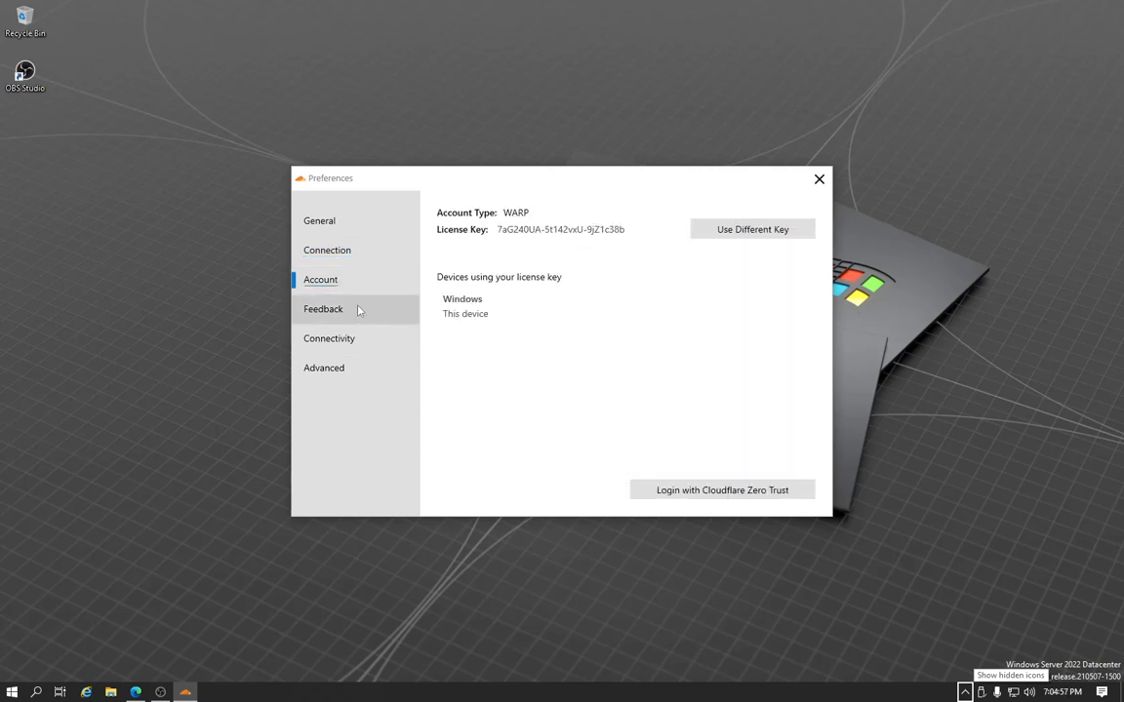
pyautogui.click(359, 309)
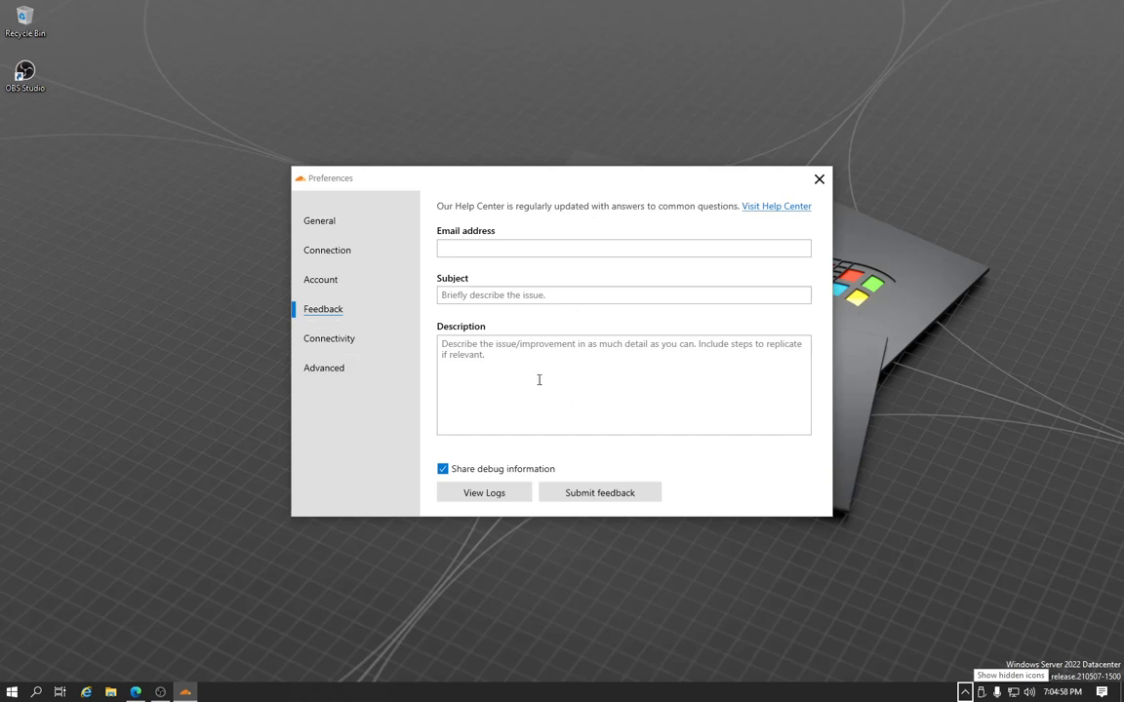
pyautogui.click(360, 343)
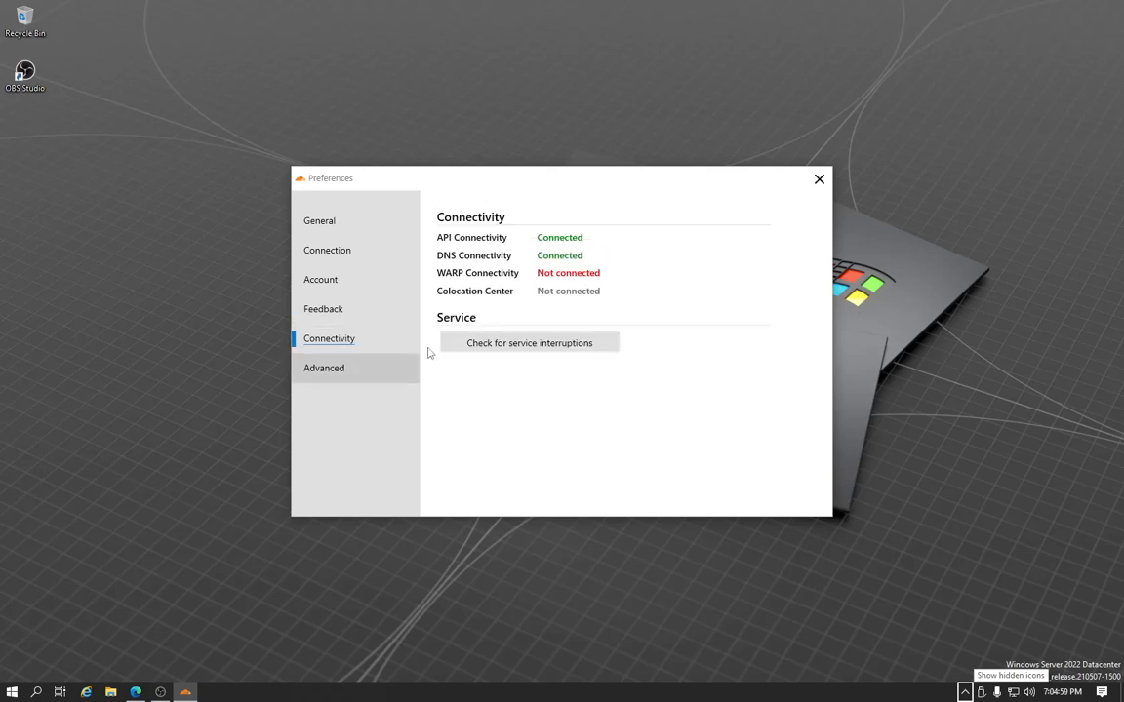
pyautogui.click(336, 369)
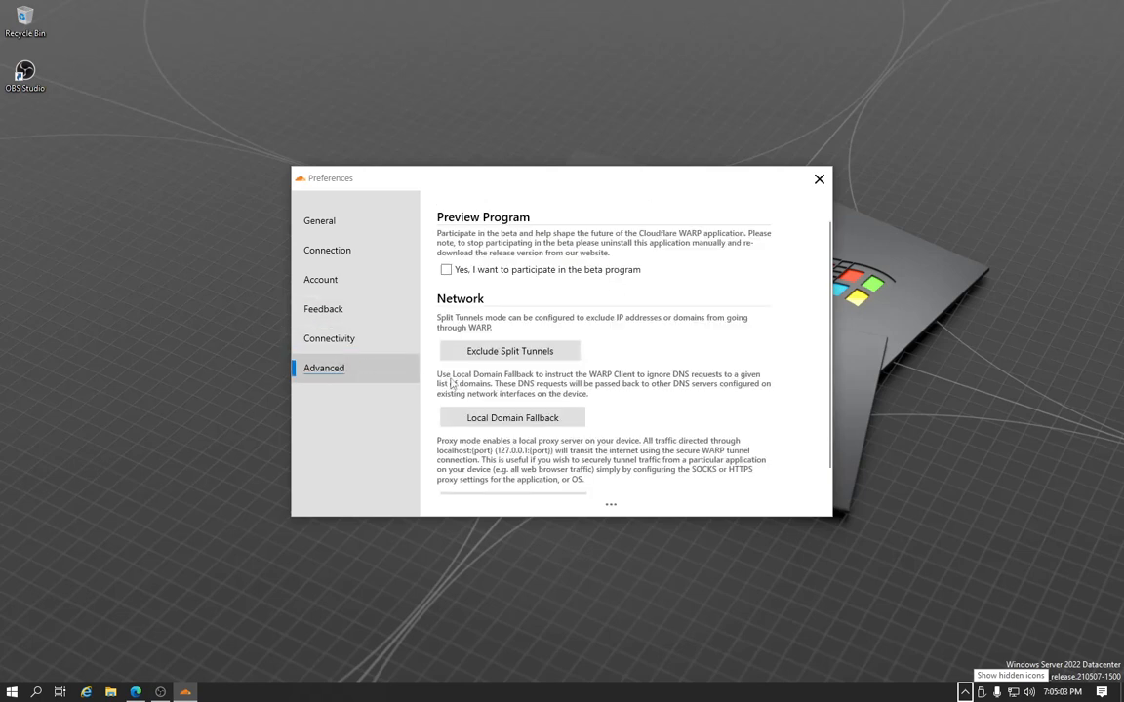
pyautogui.scroll(-1, 621, 314)
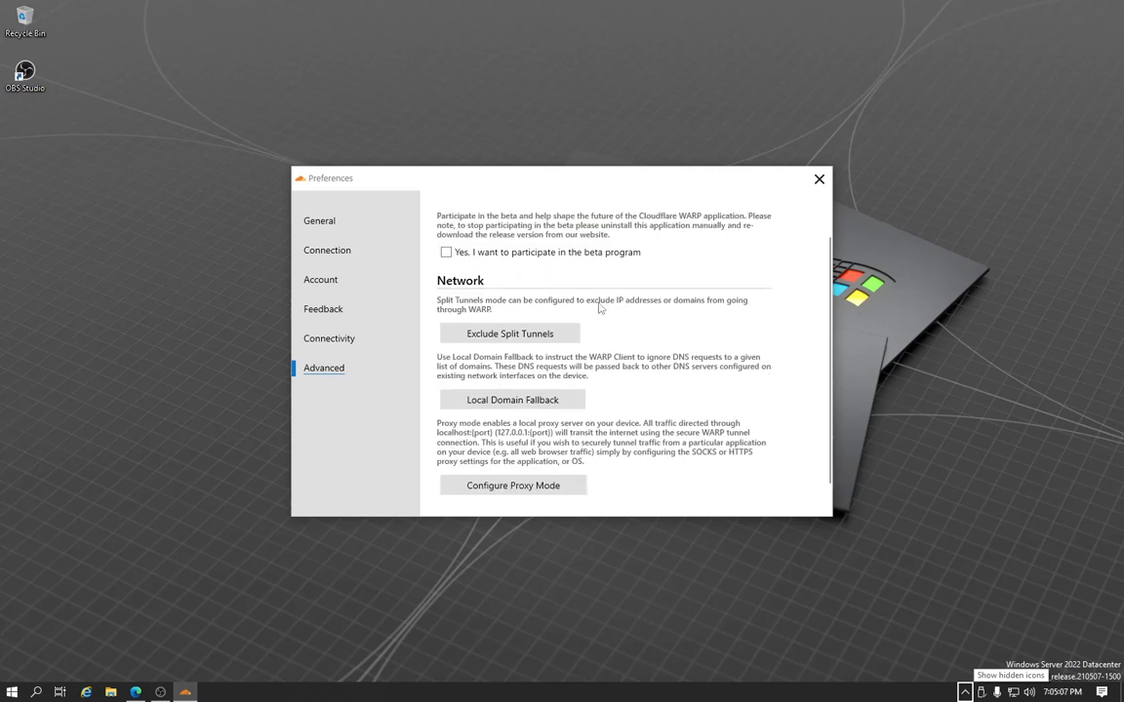
pyautogui.click(328, 224)
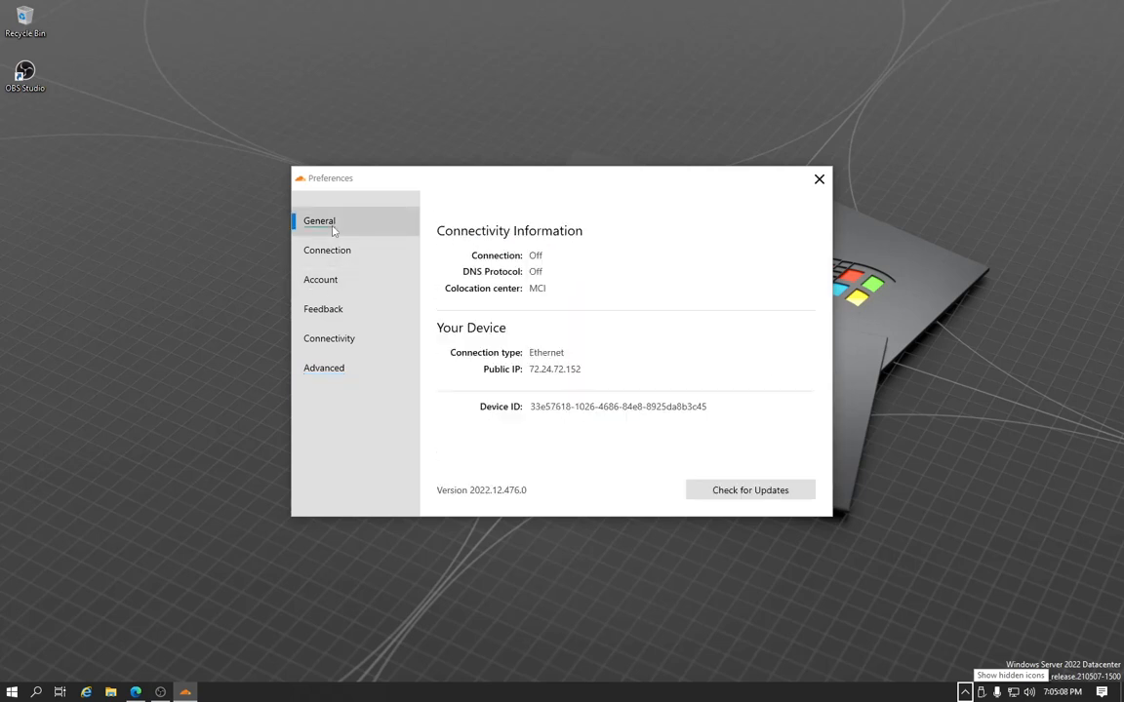
pyautogui.click(818, 180)
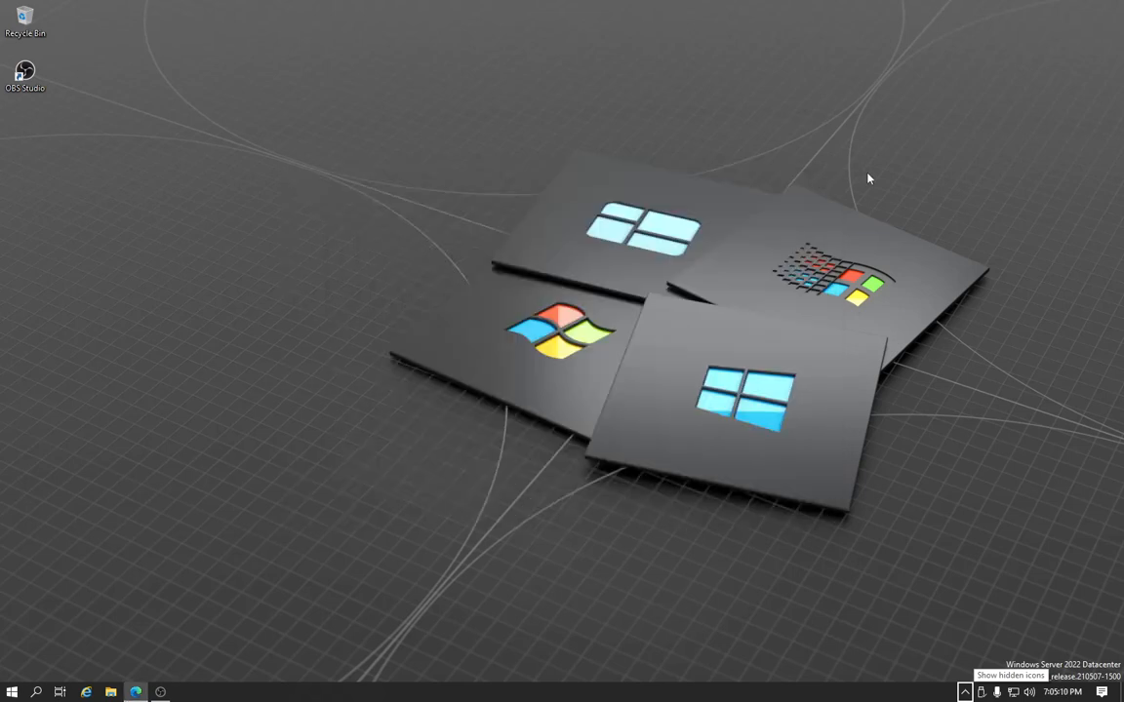
# Open the Cloudflare WARP client and switch its connection on
pyautogui.click(965, 691)
pyautogui.click(993, 625)
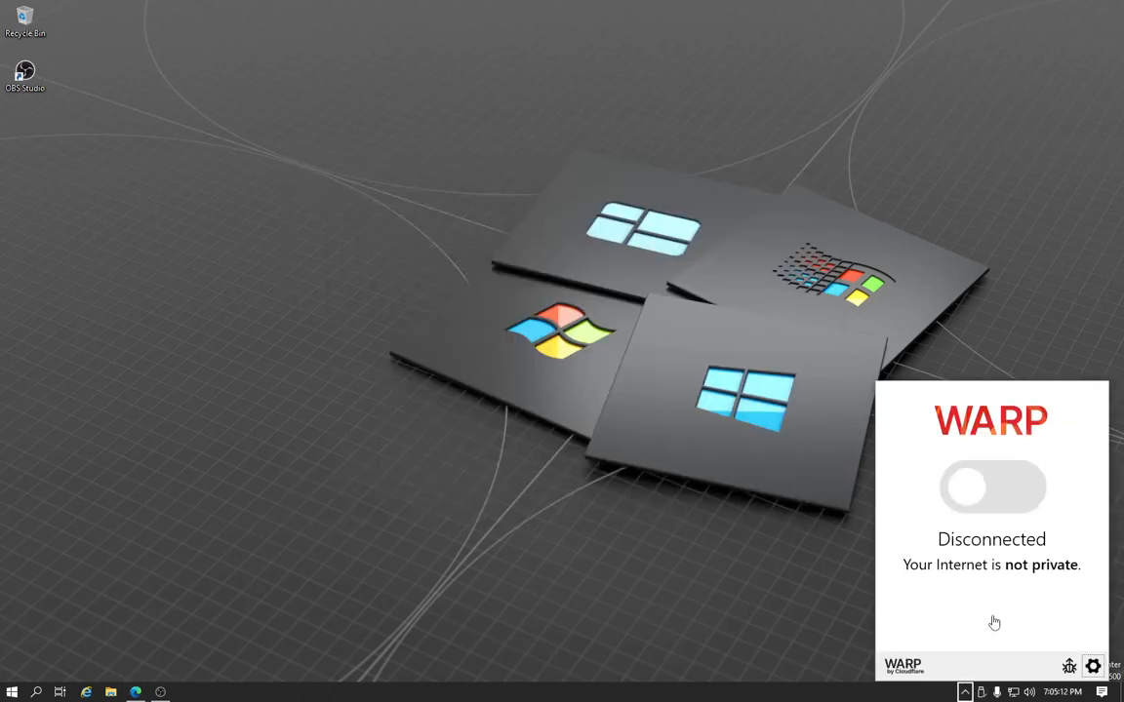
pyautogui.click(987, 501)
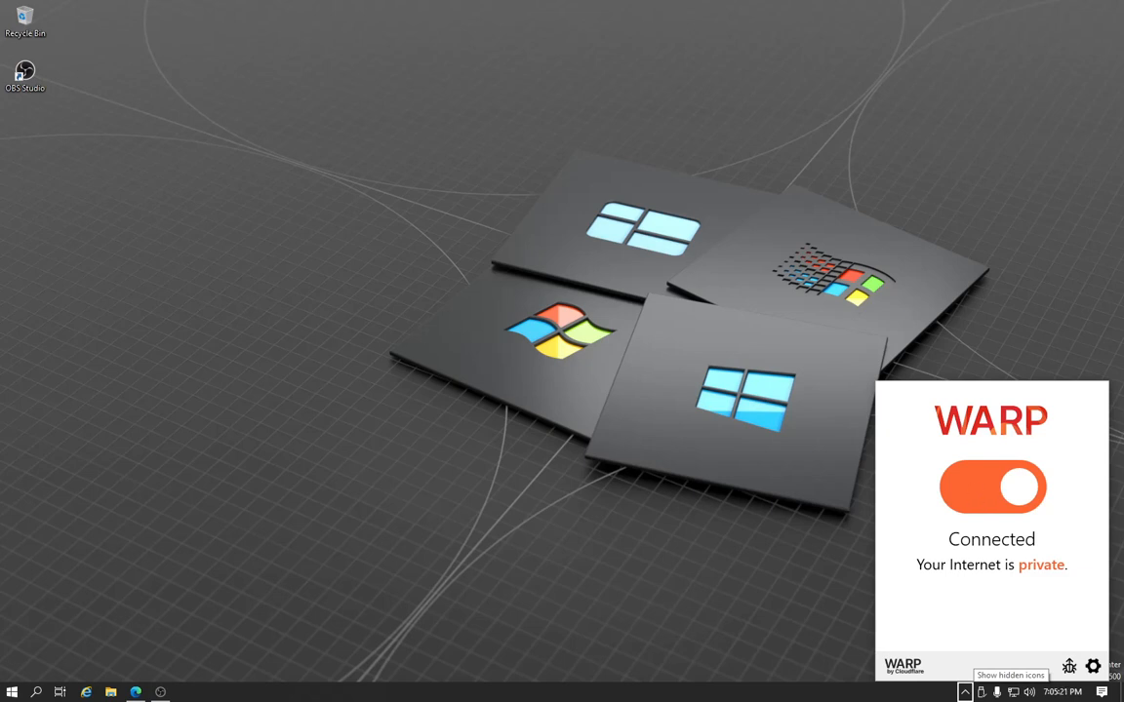
# Open Edge, search the web for "what is my ip" and highlight the public IP address in the results
pyautogui.click(136, 691)
pyautogui.moveTo(439, 700); pyautogui.dragTo(281, 13)
pyautogui.moveTo(540, 16); pyautogui.dragTo(528, 1)
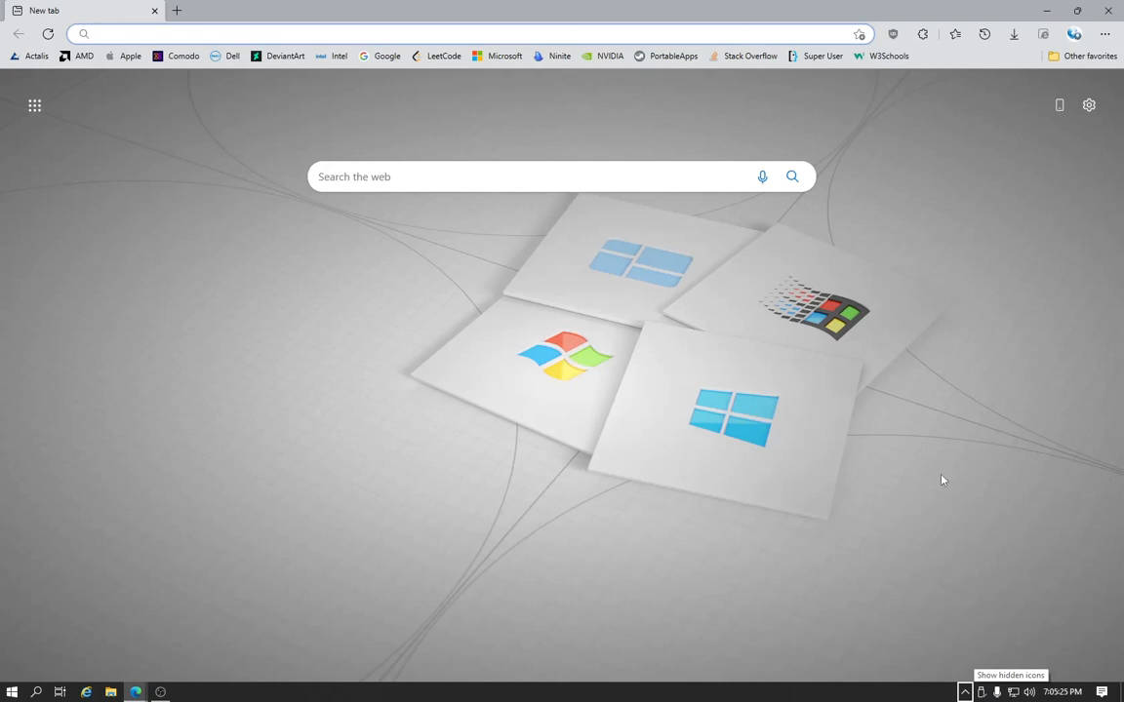
pyautogui.click(965, 691)
pyautogui.click(972, 648)
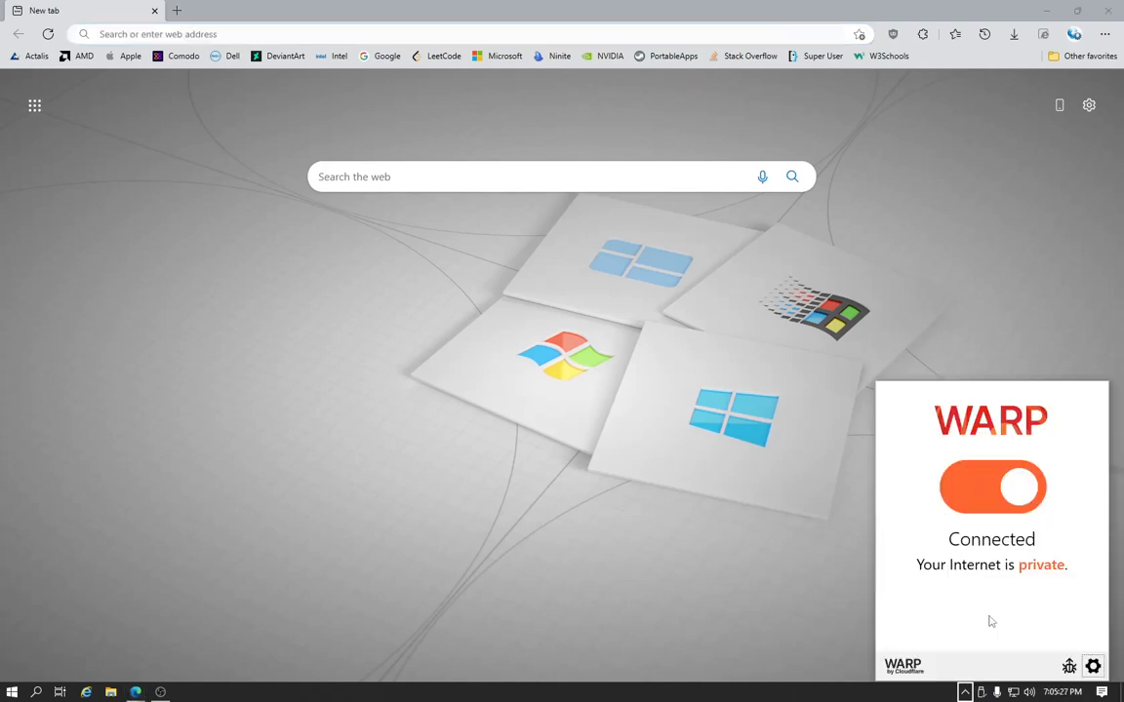
pyautogui.click(449, 177)
pyautogui.write('what is my')
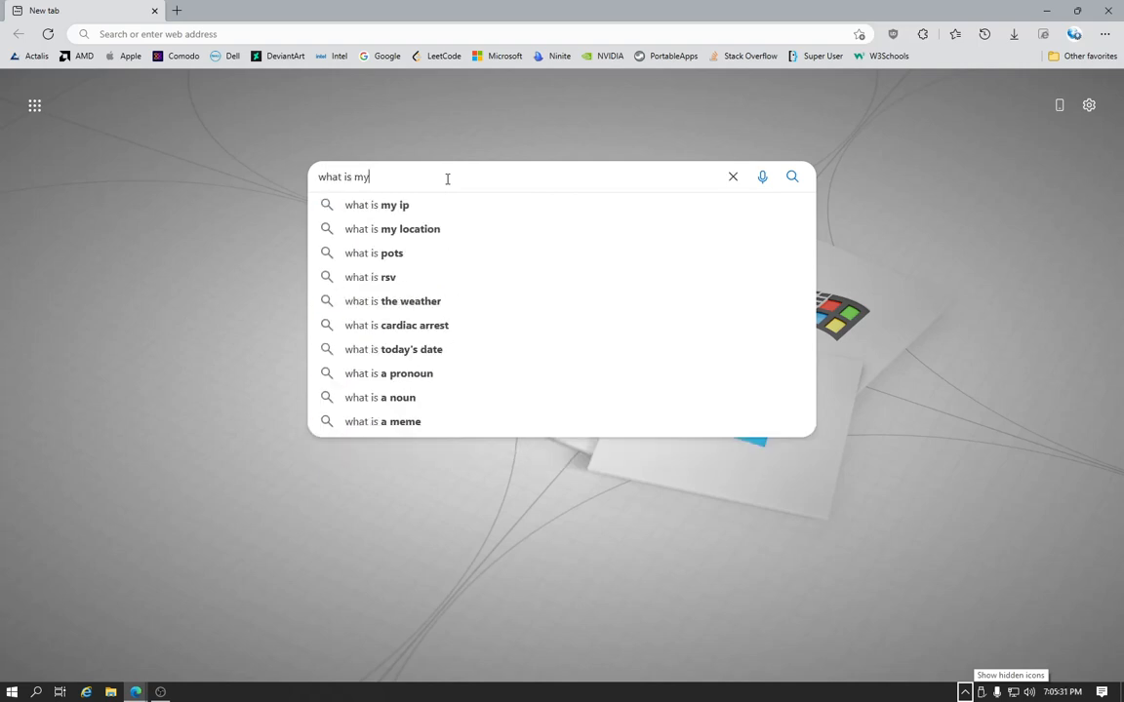
pyautogui.write(' ip')
pyautogui.press('Return')
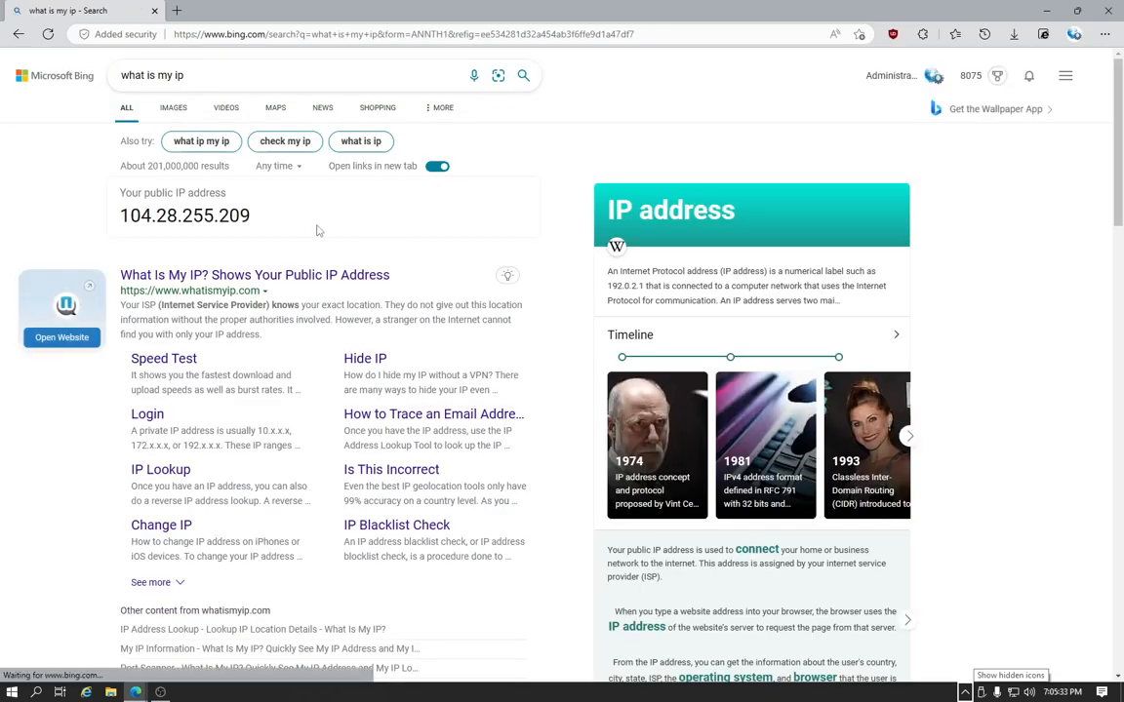
pyautogui.moveTo(248, 216); pyautogui.dragTo(121, 217)
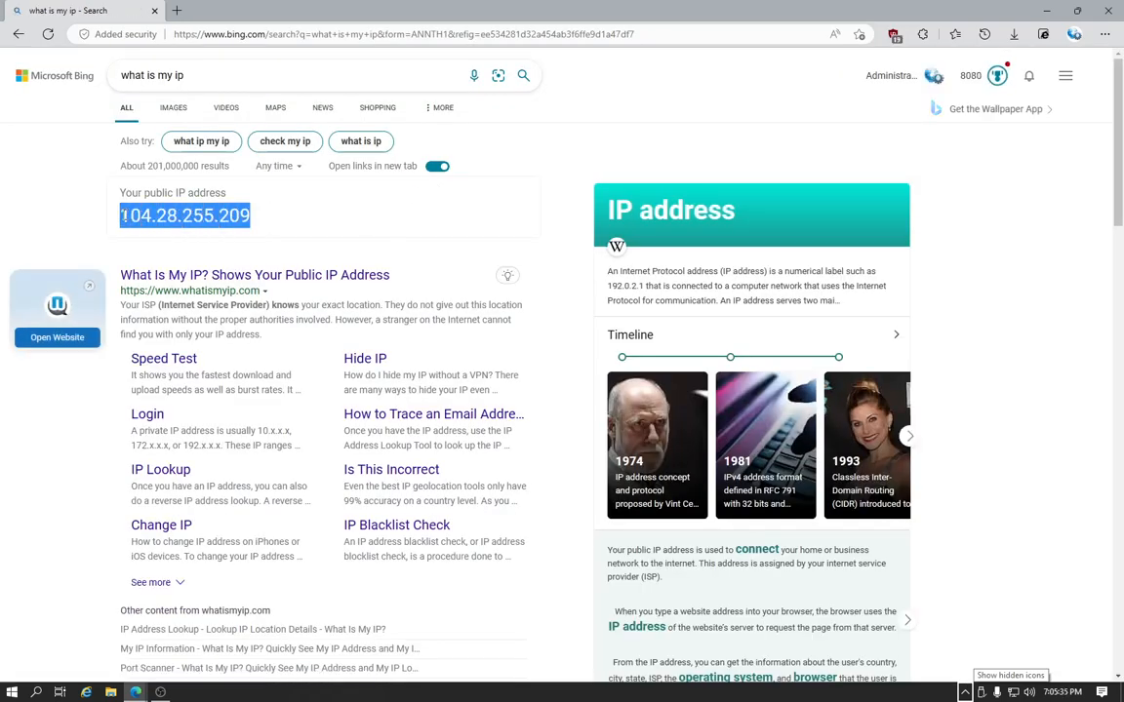
# Switch off the WARP connection and dismiss the client's window
pyautogui.click(964, 692)
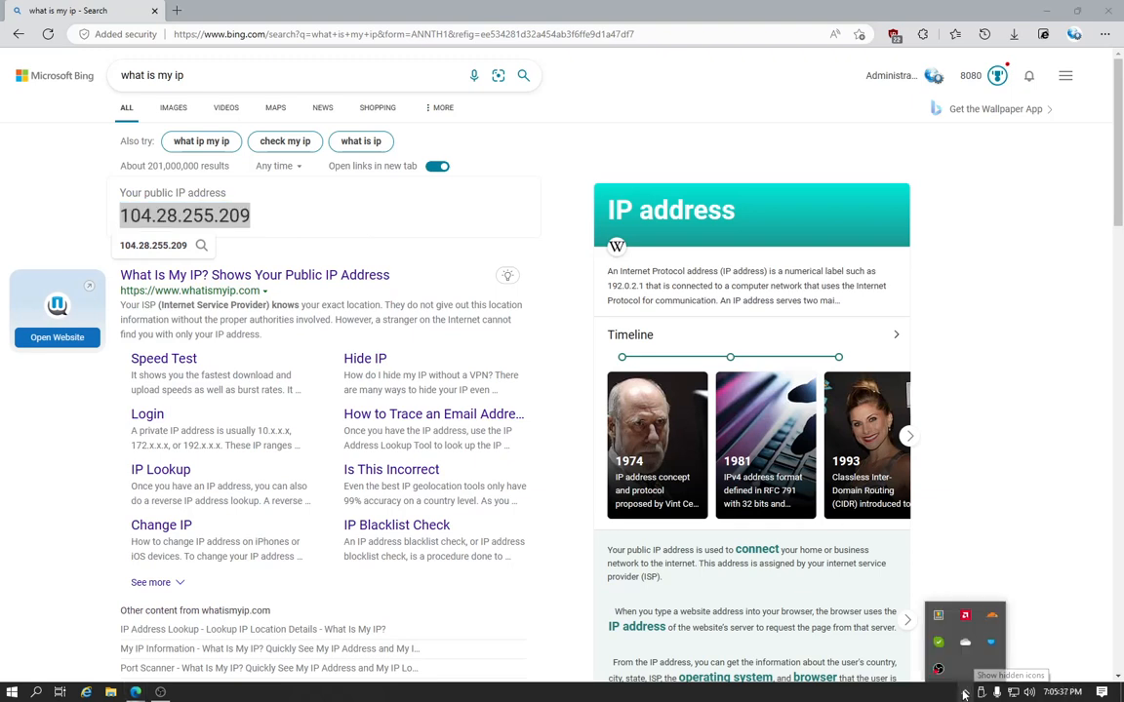
pyautogui.click(991, 615)
pyautogui.click(1009, 509)
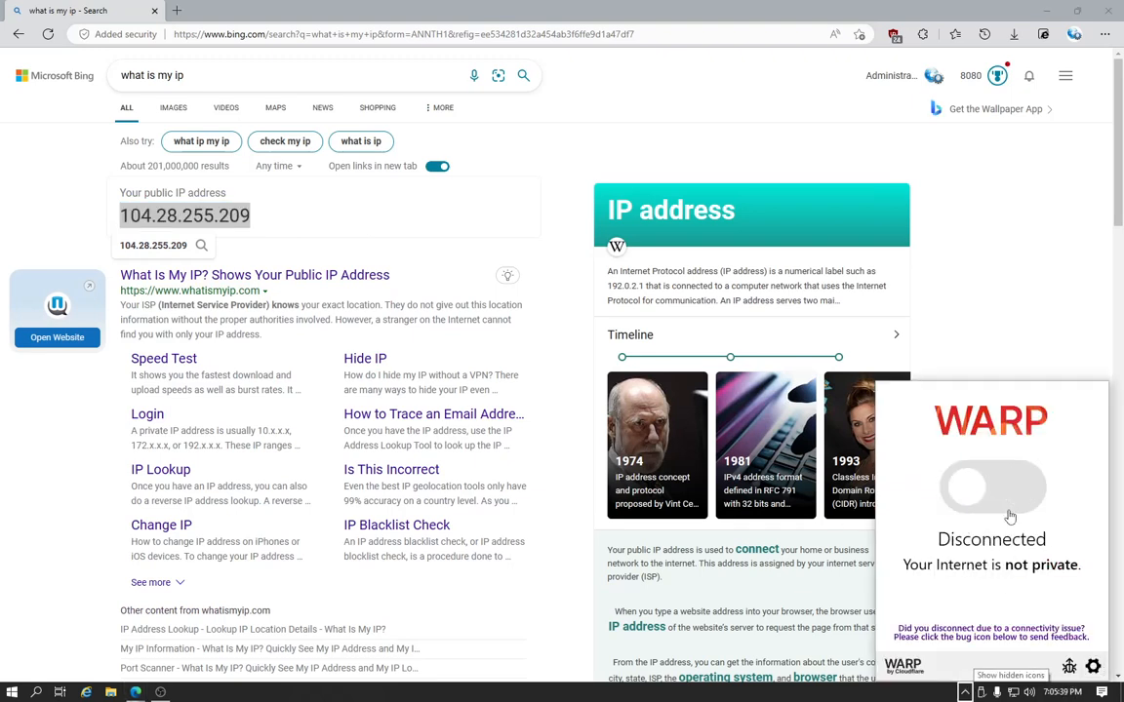
pyautogui.click(1010, 326)
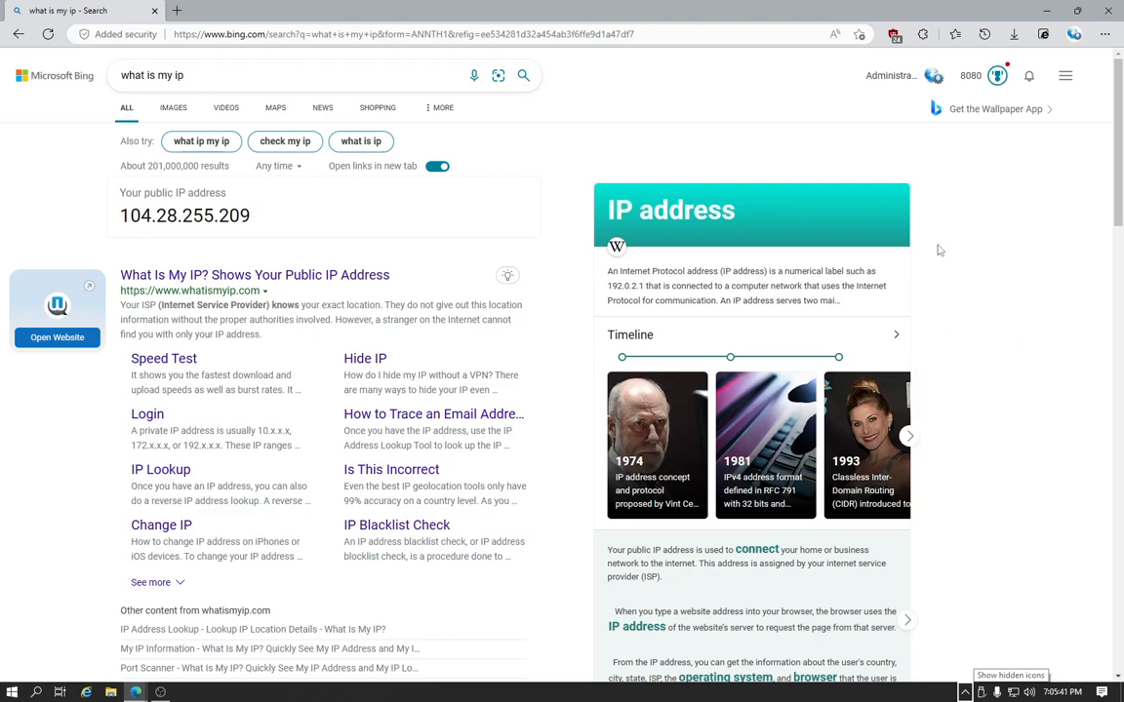
# Rerun the "what is my ip" search and inspect the public IP address used without WARP
pyautogui.click(383, 84)
pyautogui.press('Return')
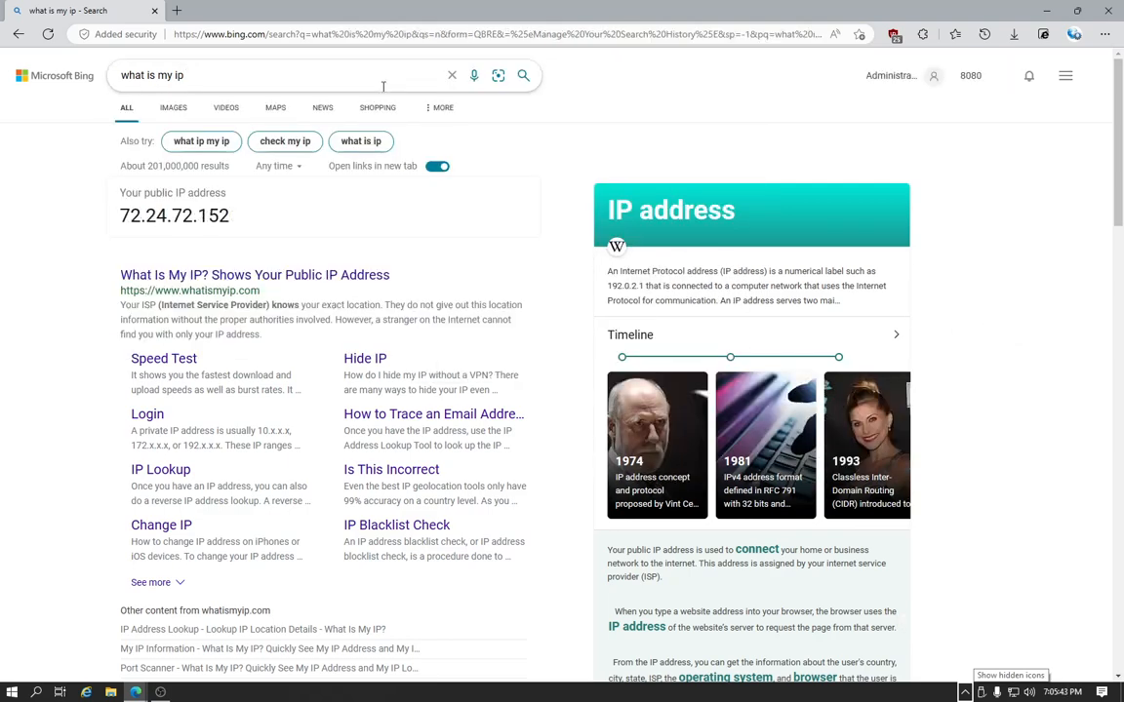
pyautogui.moveTo(231, 205); pyautogui.dragTo(125, 219)
pyautogui.click(145, 219)
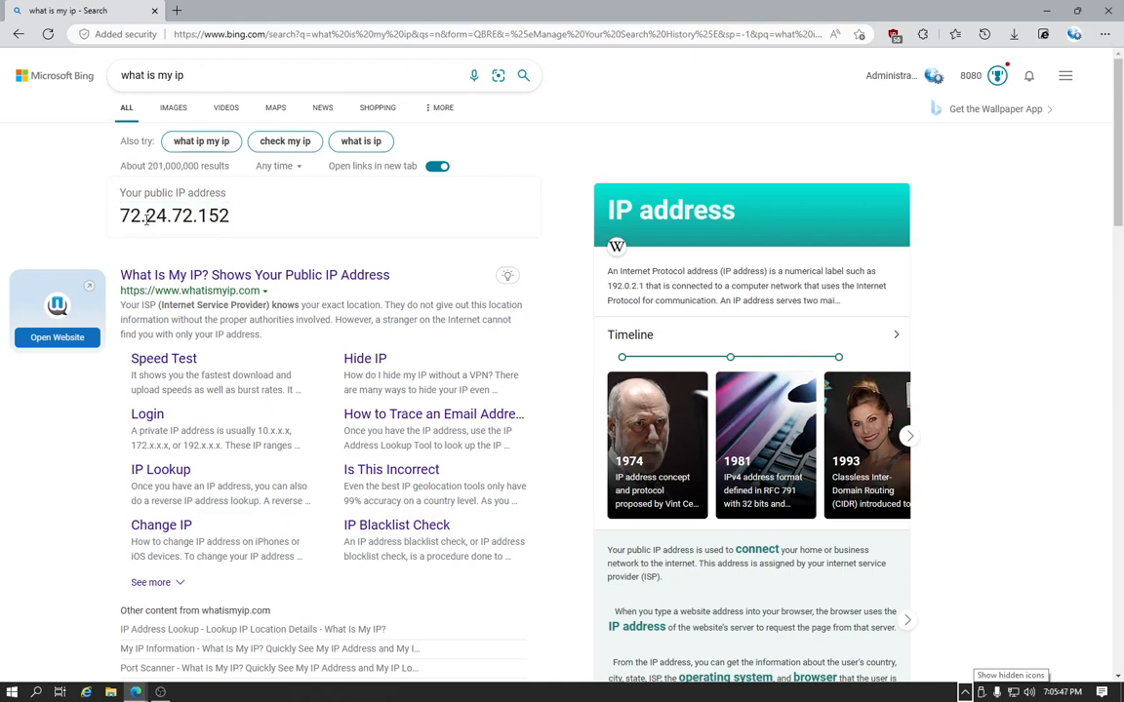
pyautogui.moveTo(206, 223); pyautogui.dragTo(199, 222)
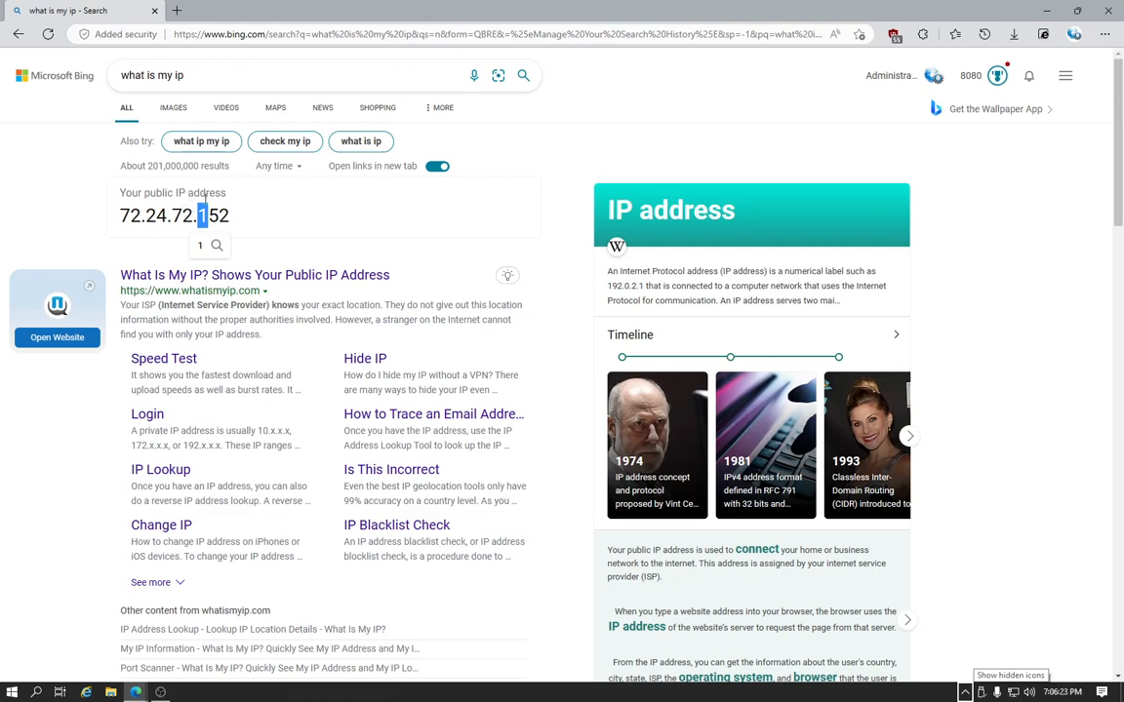
pyautogui.click(290, 200)
# Reopen the Cloudflare WARP client and switch its connection back on
pyautogui.click(964, 691)
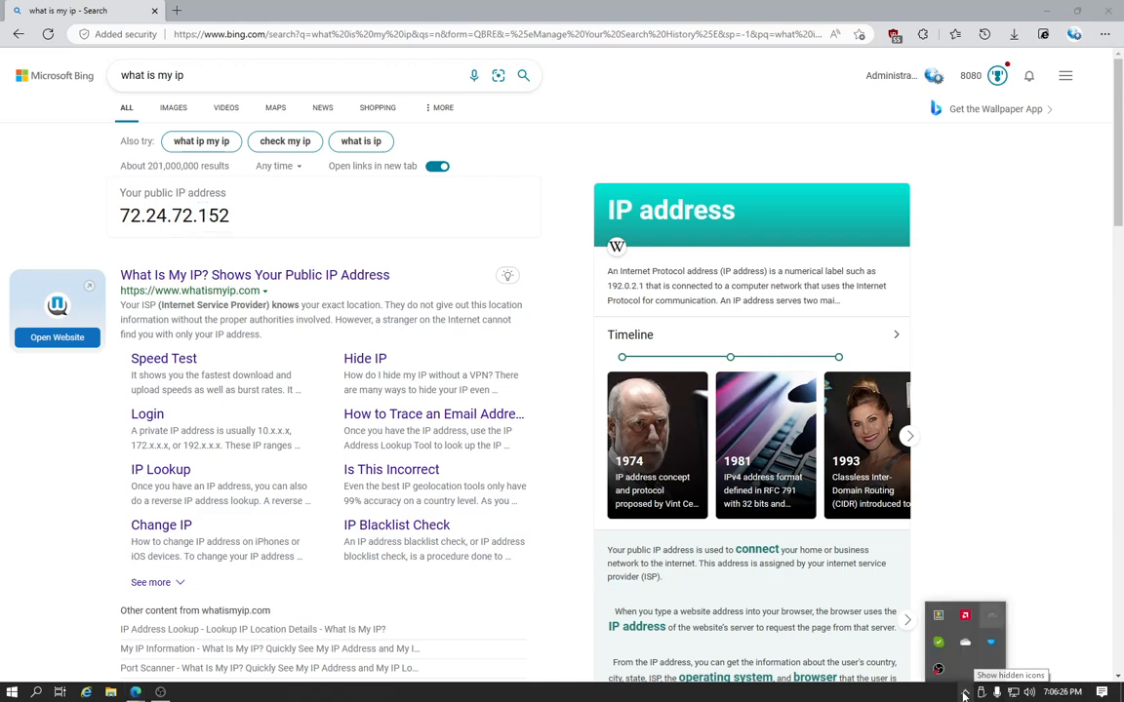
pyautogui.click(964, 644)
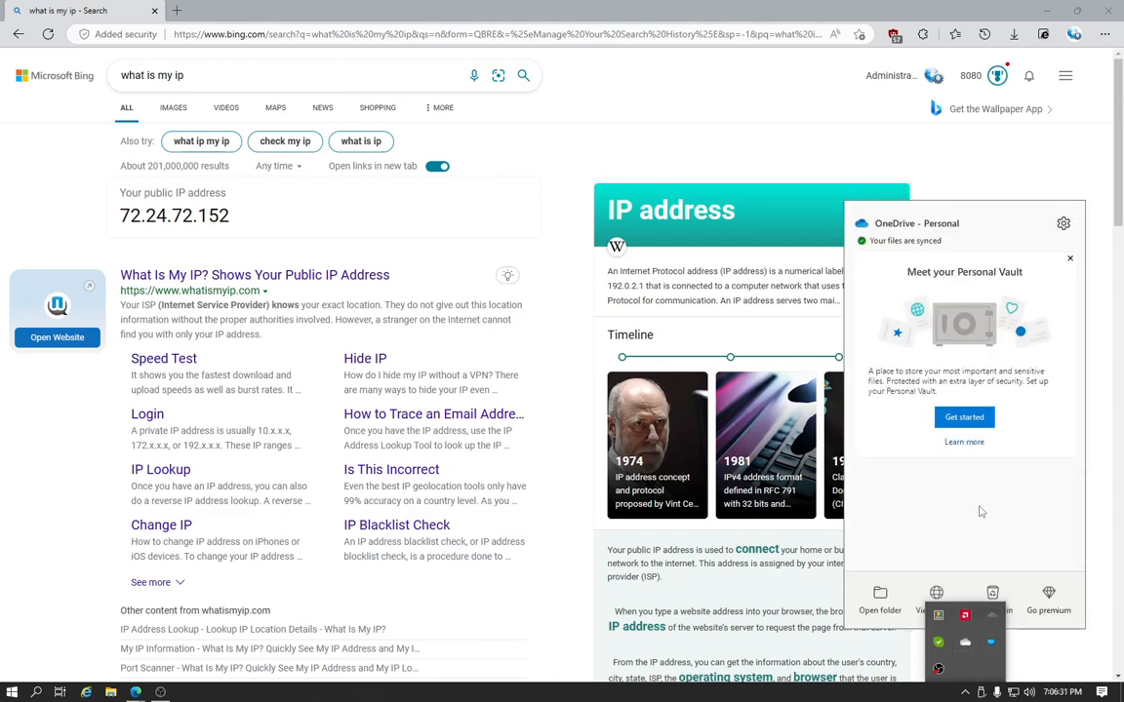
pyautogui.click(1040, 667)
pyautogui.click(969, 693)
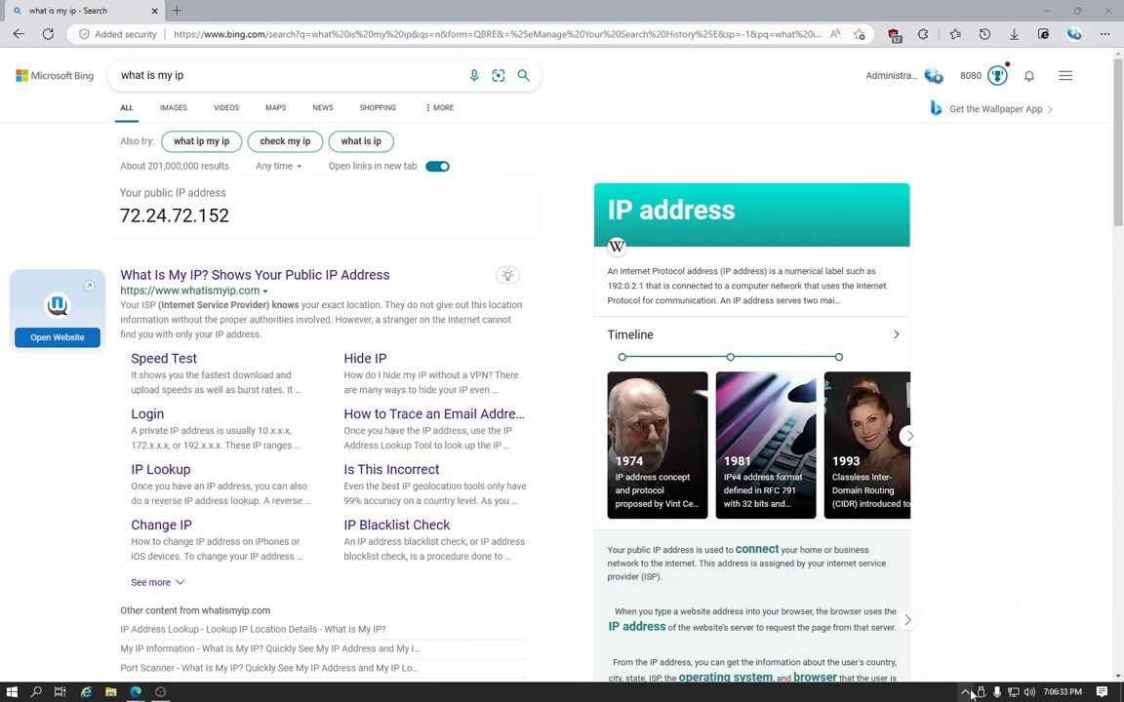
pyautogui.click(968, 694)
pyautogui.click(990, 624)
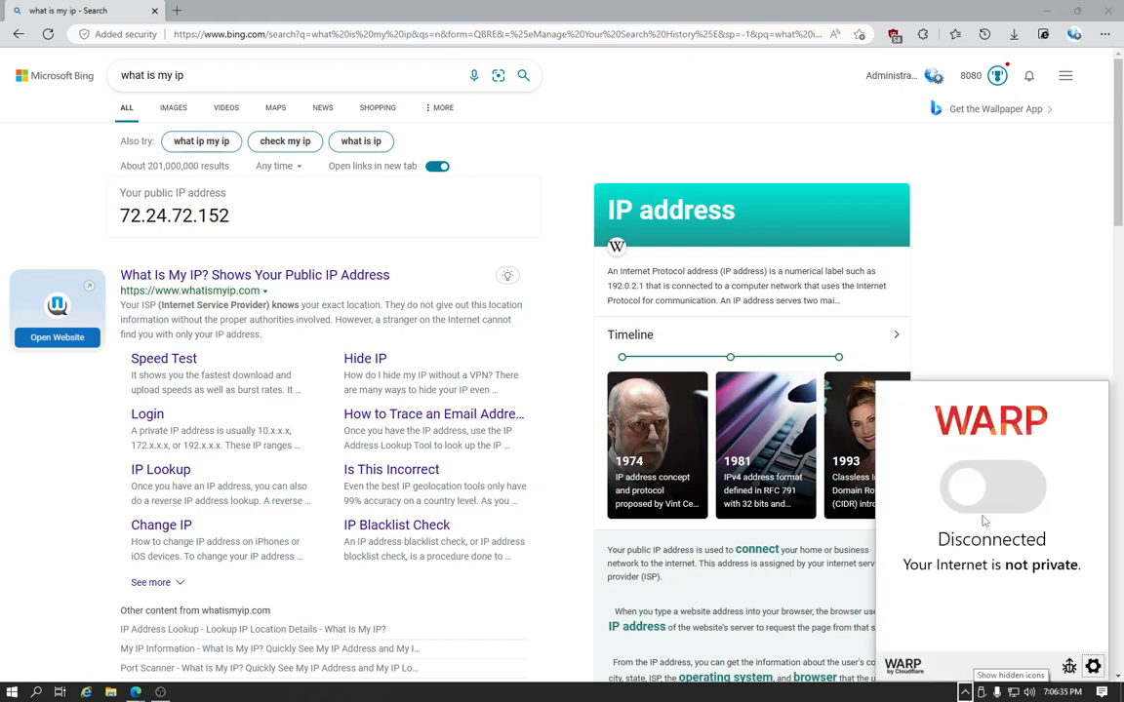
pyautogui.click(985, 492)
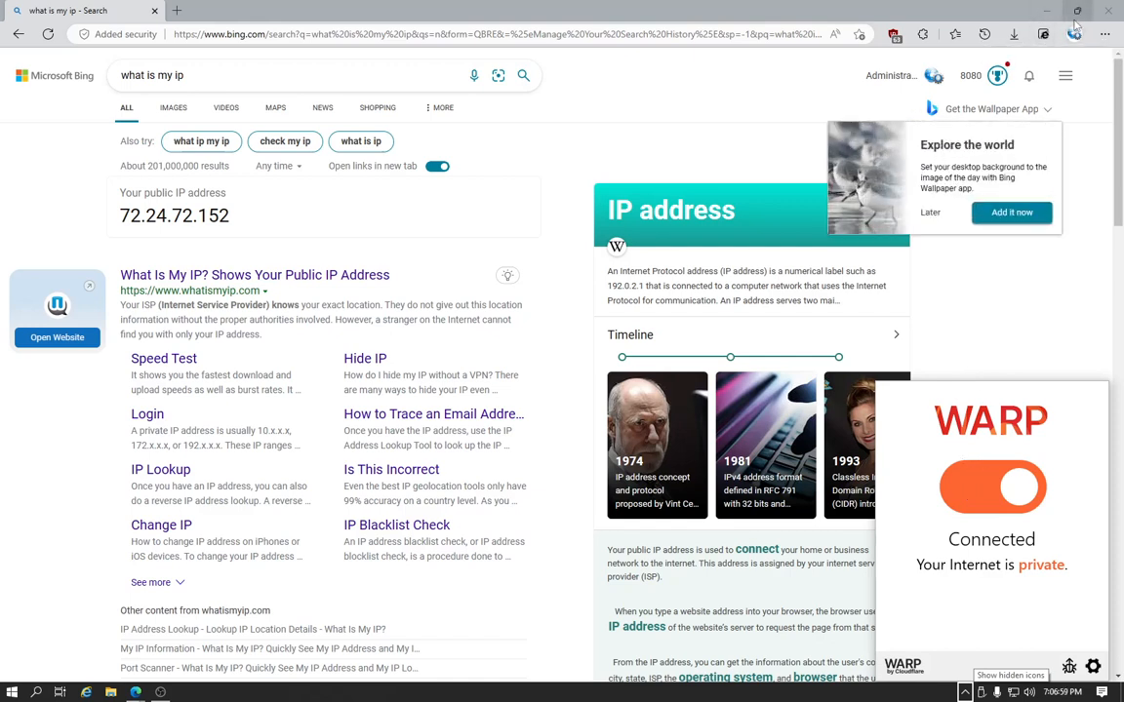
# Close Edge, search Windows for "server" and launch Server Manager
pyautogui.click(1109, 9)
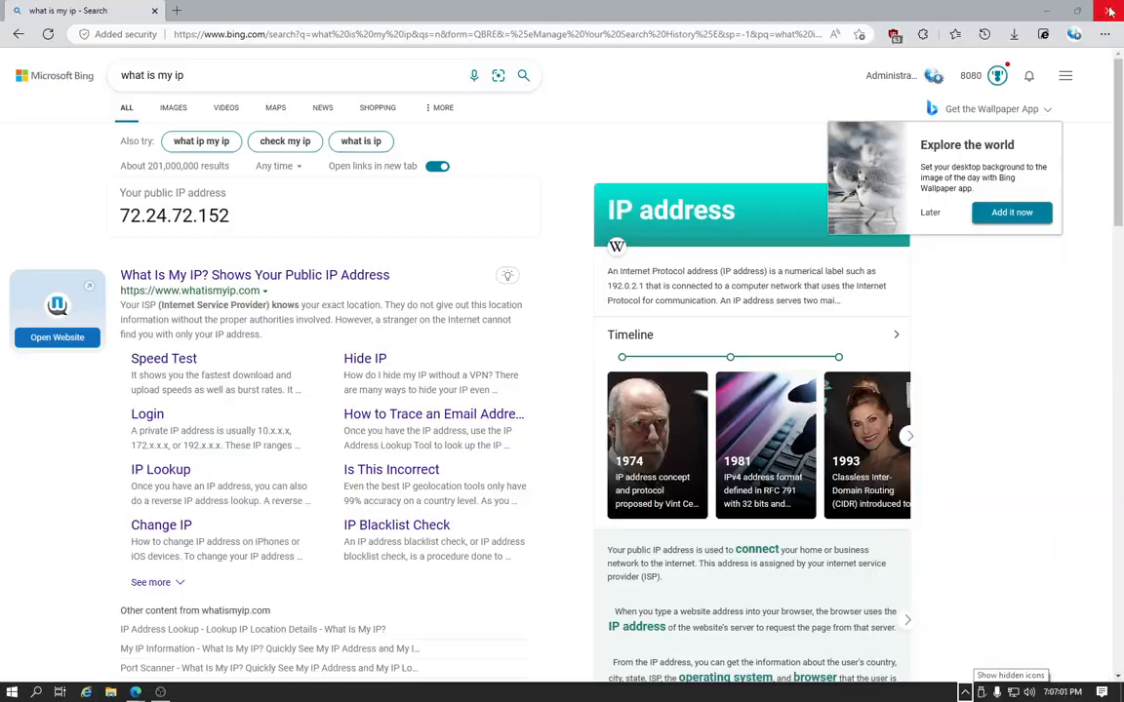
pyautogui.click(1109, 11)
pyautogui.press('super')
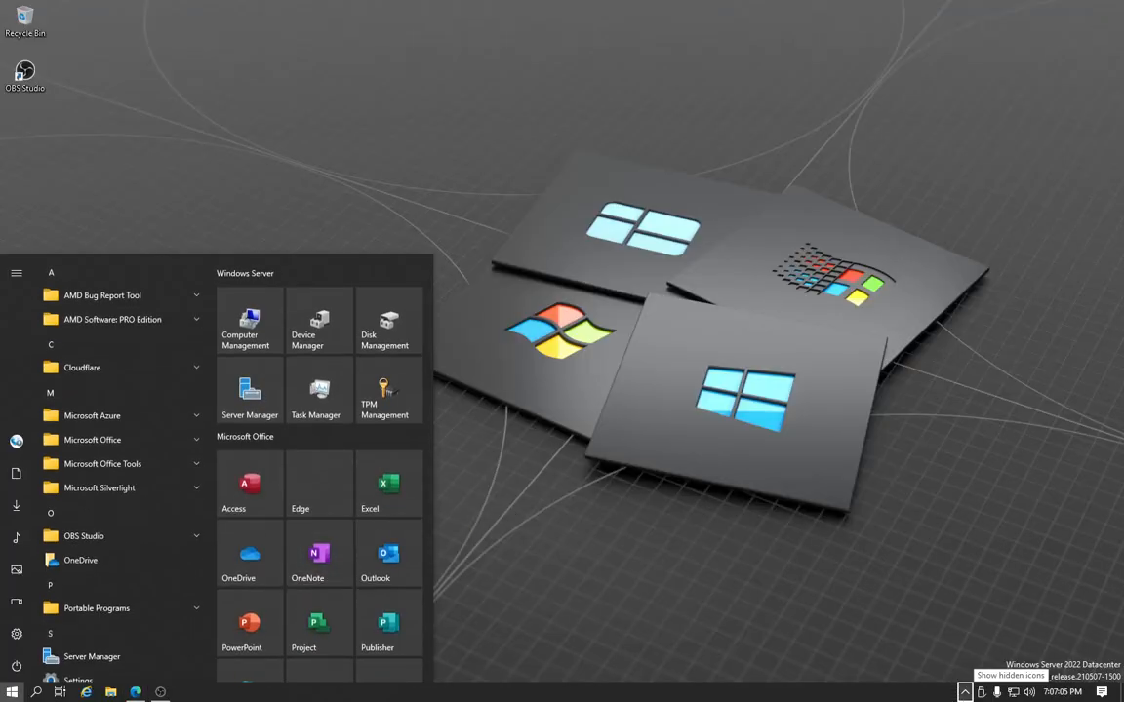
pyautogui.click(966, 690)
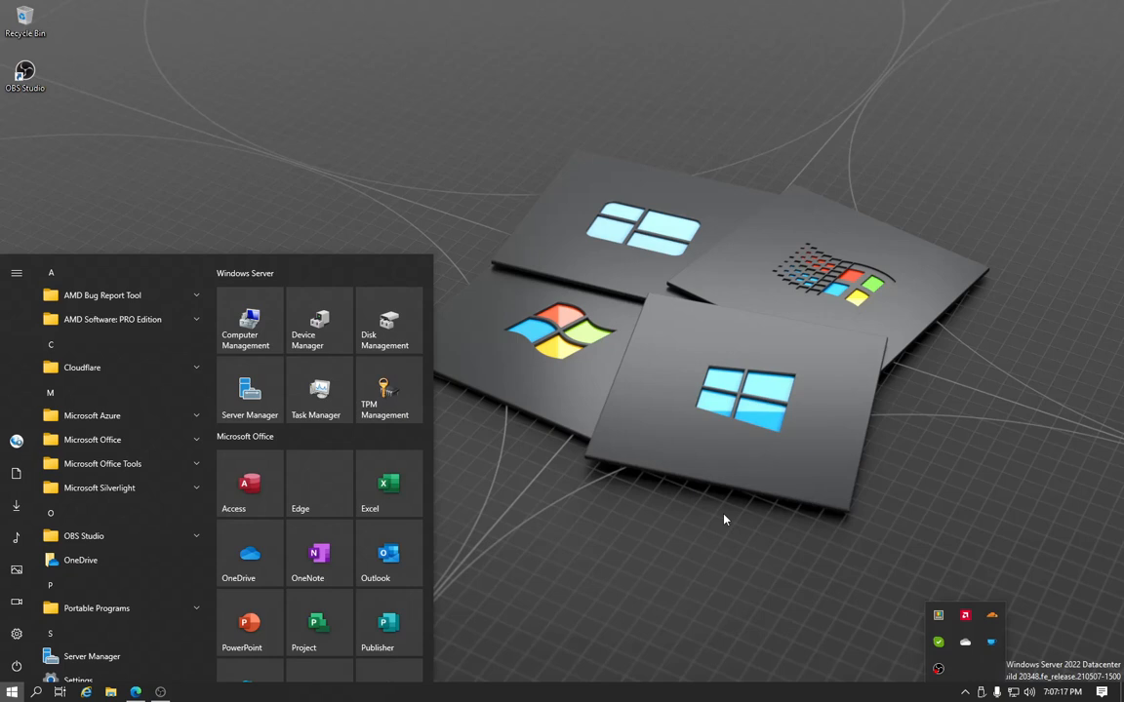
pyautogui.press('super')
pyautogui.press('super')
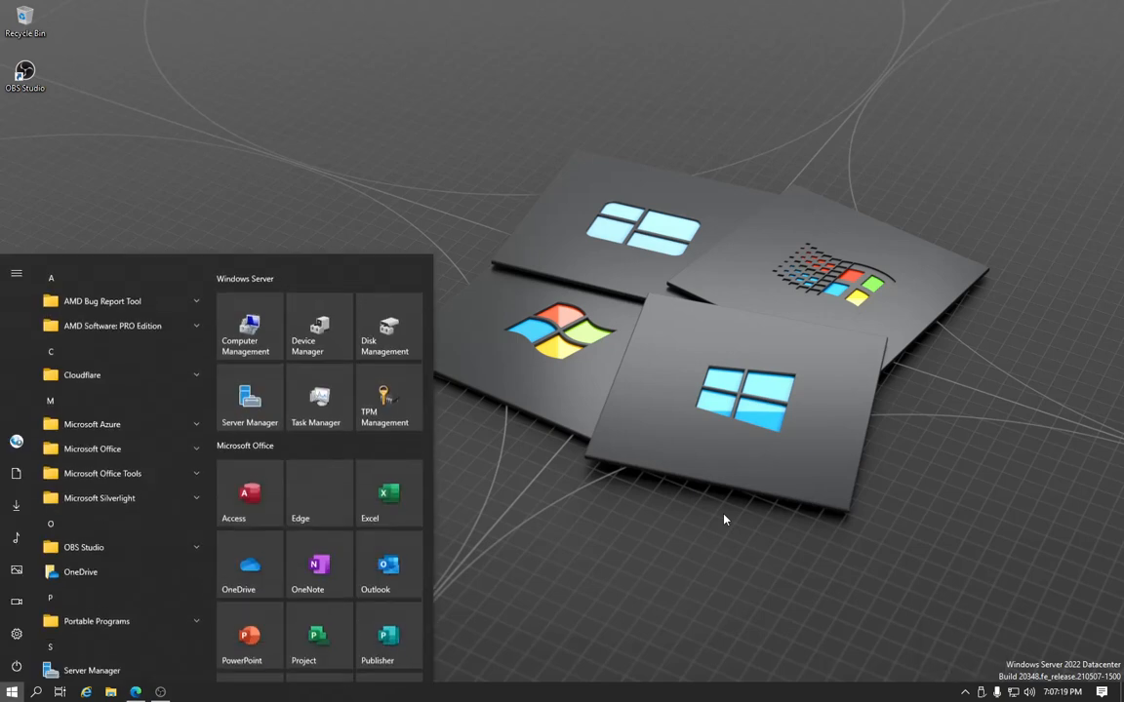
pyautogui.write('v')
pyautogui.press('BackSpace')
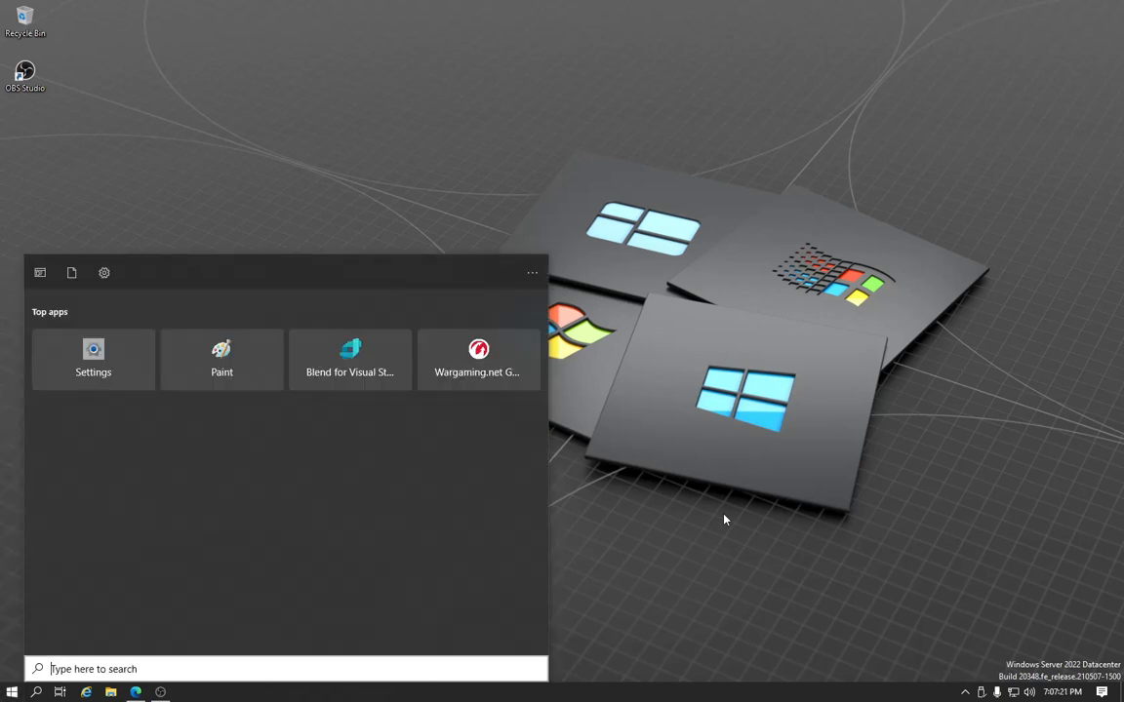
pyautogui.write('server')
pyautogui.press('Return')
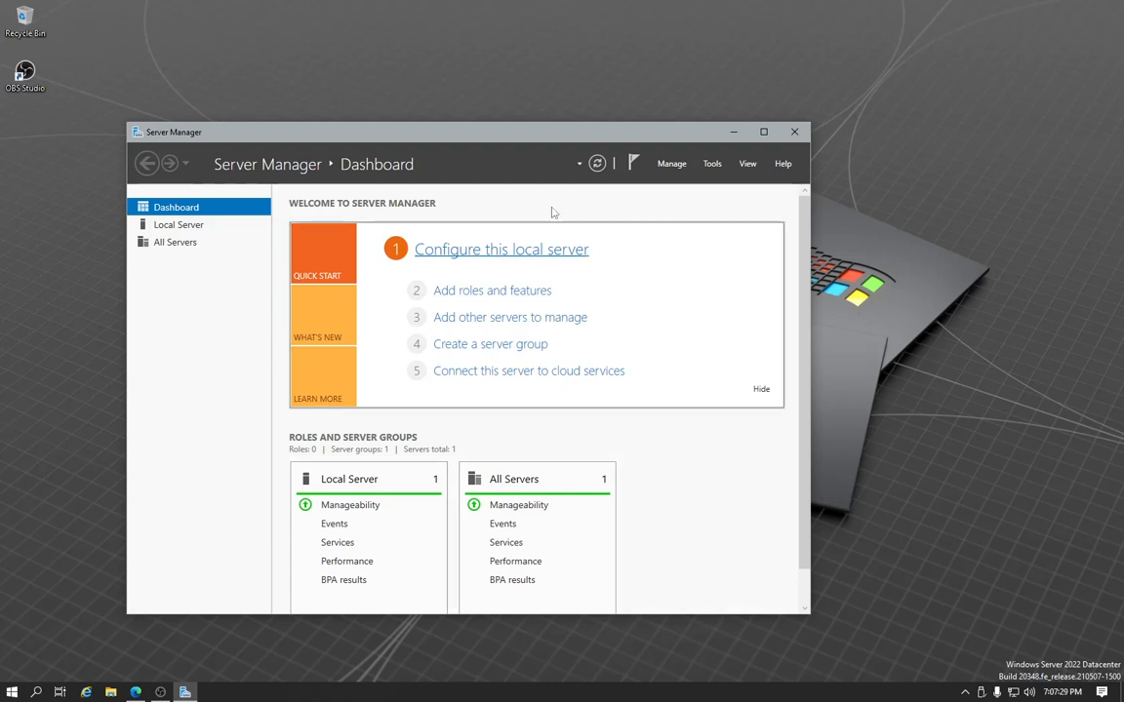
# Move the Server Manager window up the desktop and enlarge it in width and height
pyautogui.moveTo(556, 134); pyautogui.dragTo(491, 19)
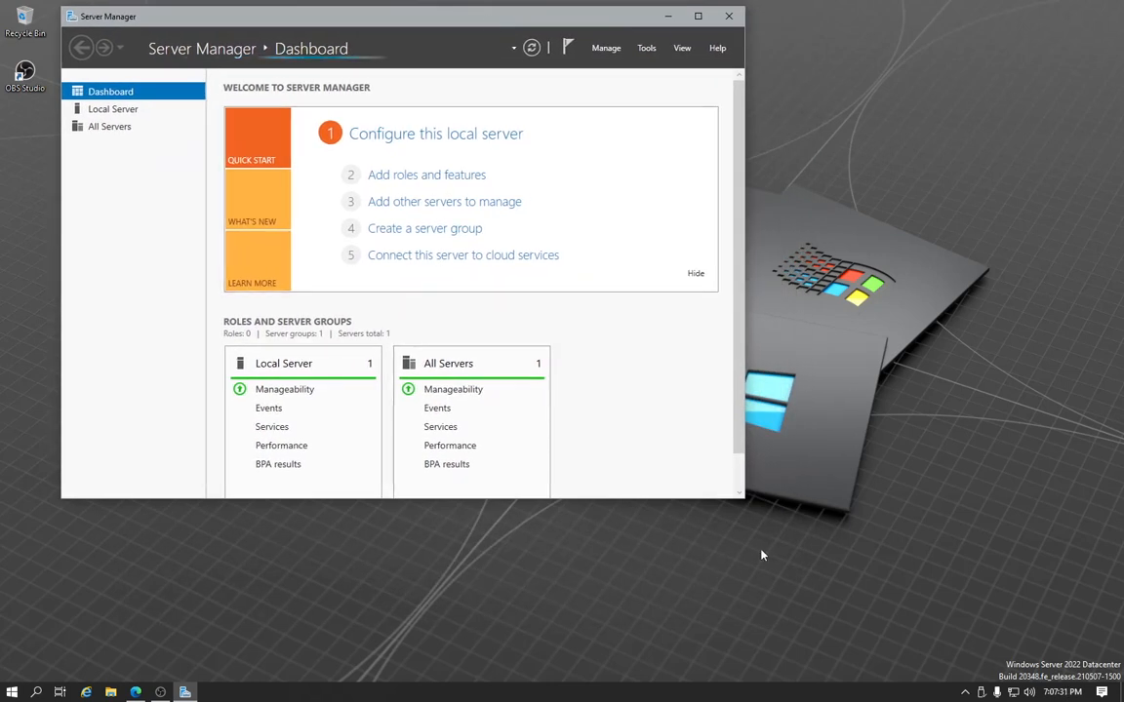
pyautogui.moveTo(743, 488); pyautogui.dragTo(936, 488)
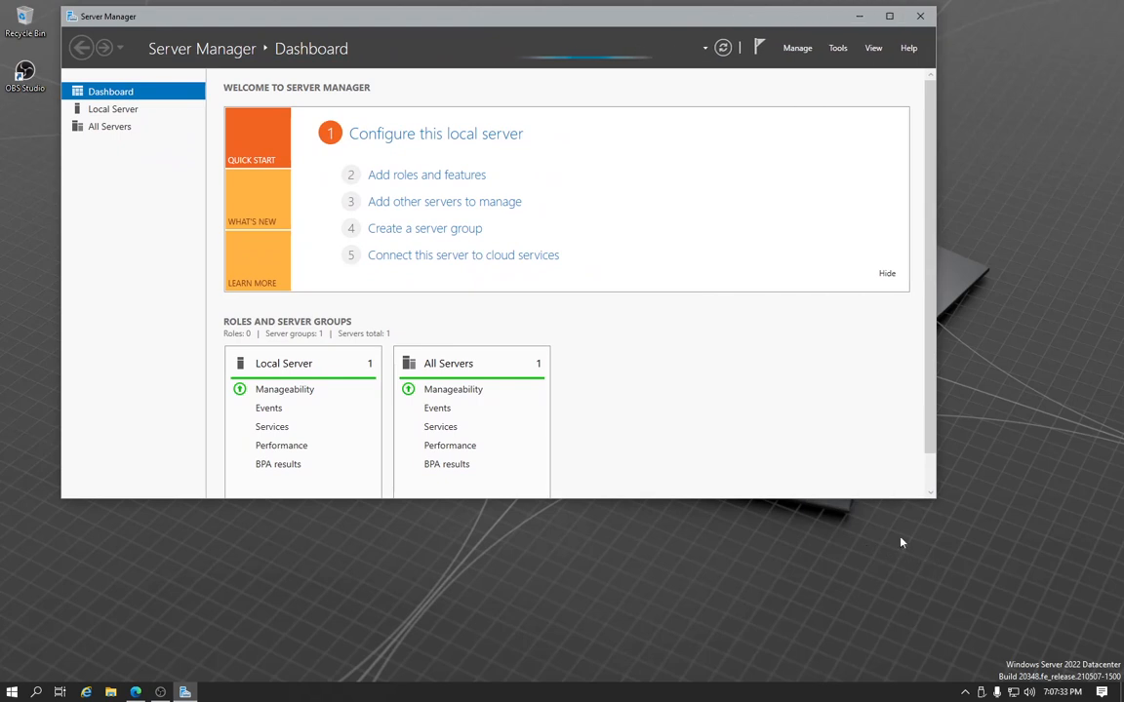
pyautogui.moveTo(828, 503); pyautogui.dragTo(828, 581)
# Start the Add Roles and Features Wizard, advance to the Features page and highlight Wireless LAN Service
pyautogui.click(426, 174)
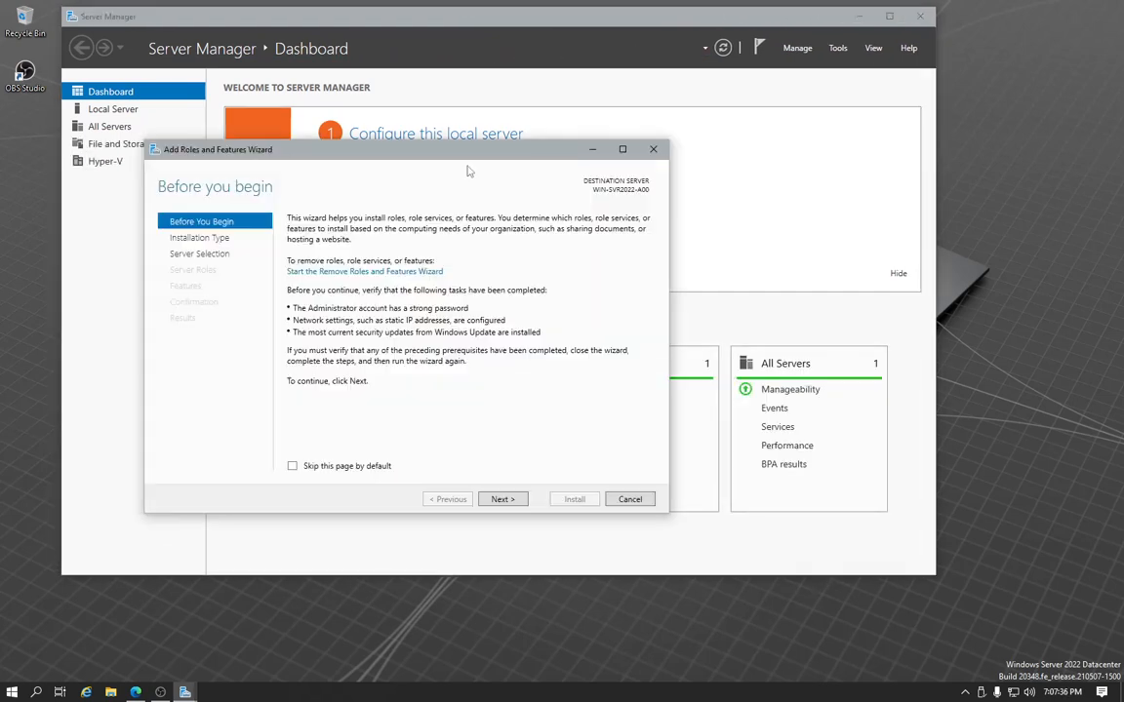
pyautogui.click(502, 499)
pyautogui.click(502, 499)
pyautogui.click(502, 499)
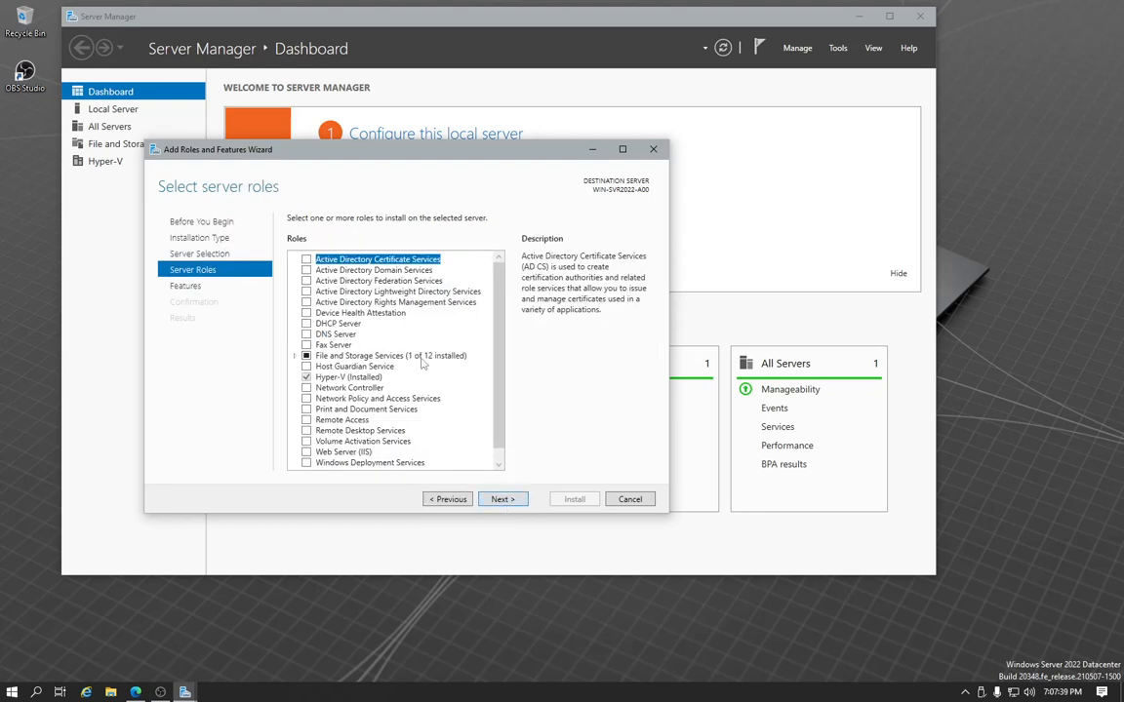
pyautogui.click(502, 499)
pyautogui.scroll(-7, 419, 366)
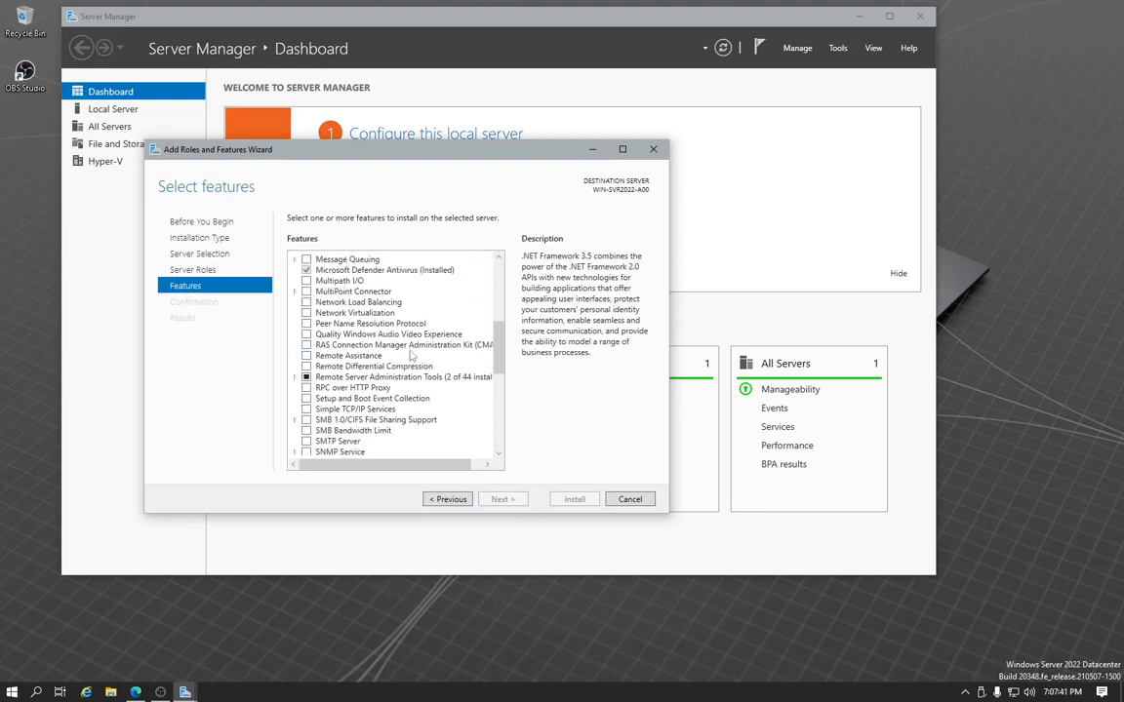
pyautogui.scroll(-10, 411, 357)
pyautogui.click(320, 429)
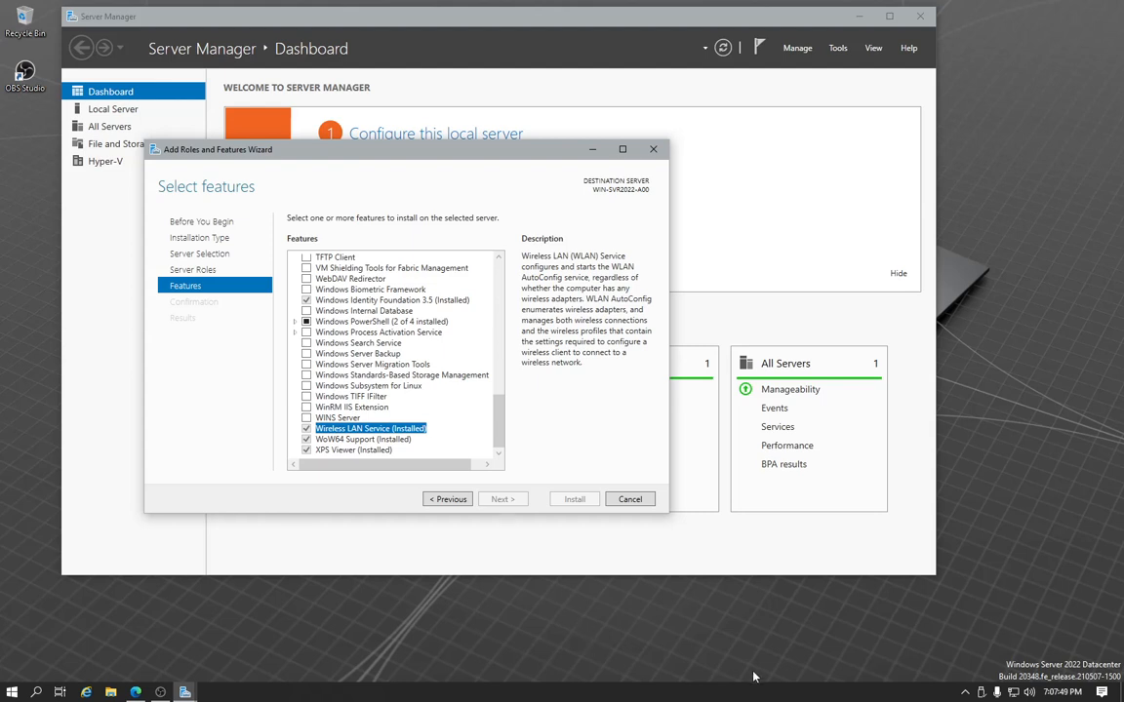
# Check the network connection status and the Cloudflare WARP connection status
pyautogui.click(1013, 691)
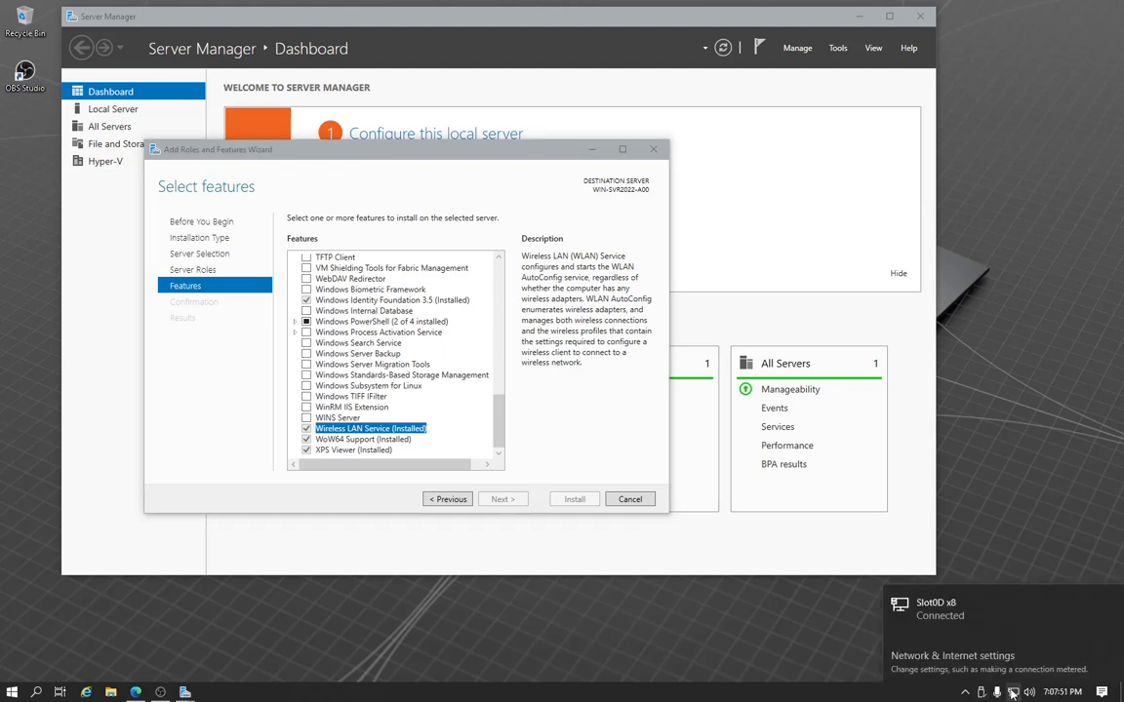
pyautogui.click(1012, 693)
pyautogui.click(965, 693)
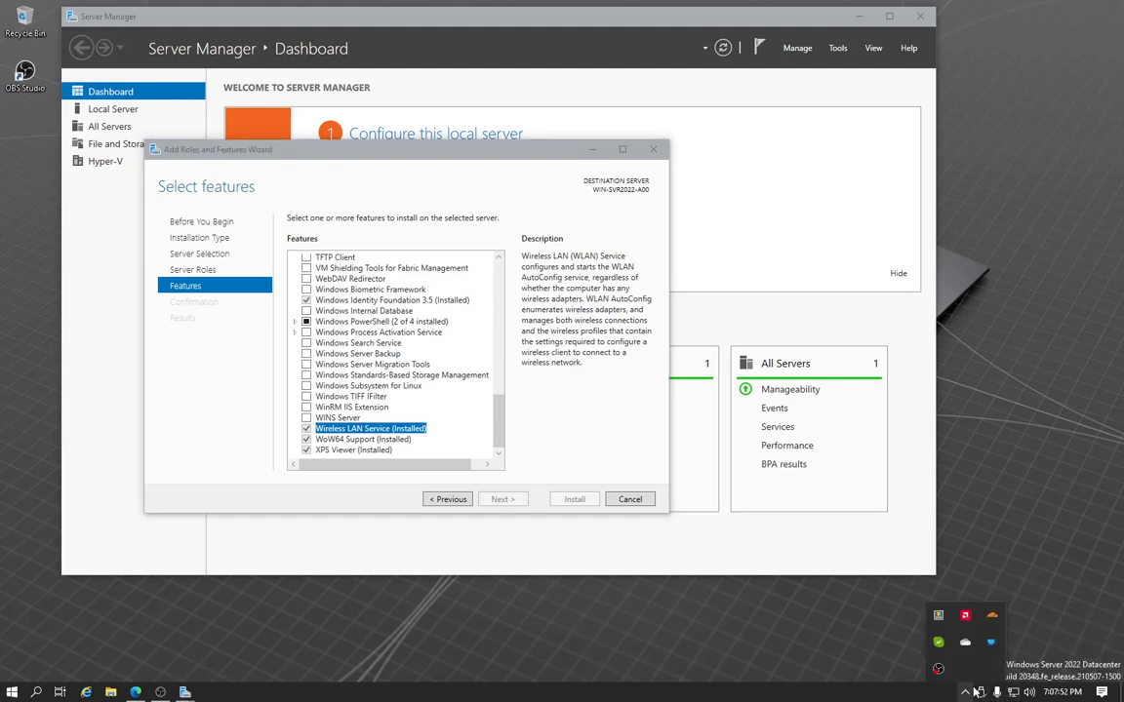
pyautogui.click(993, 617)
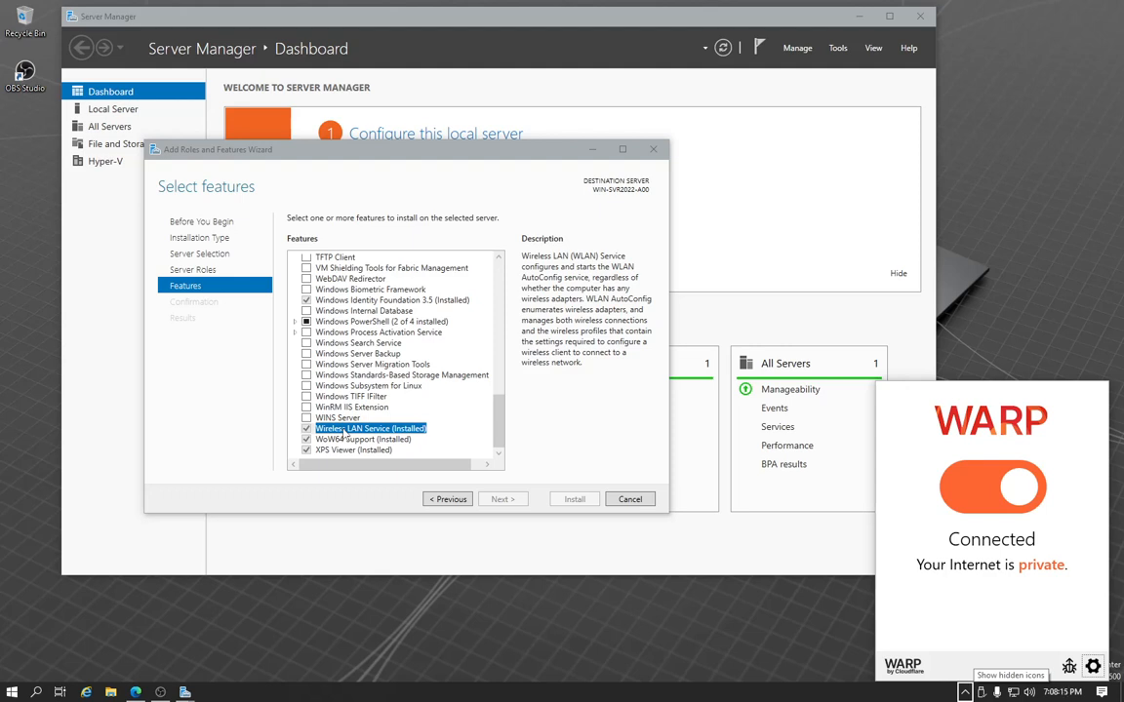
# Cancel the Add Roles and Features Wizard and close Server Manager
pyautogui.click(629, 498)
pyautogui.click(918, 16)
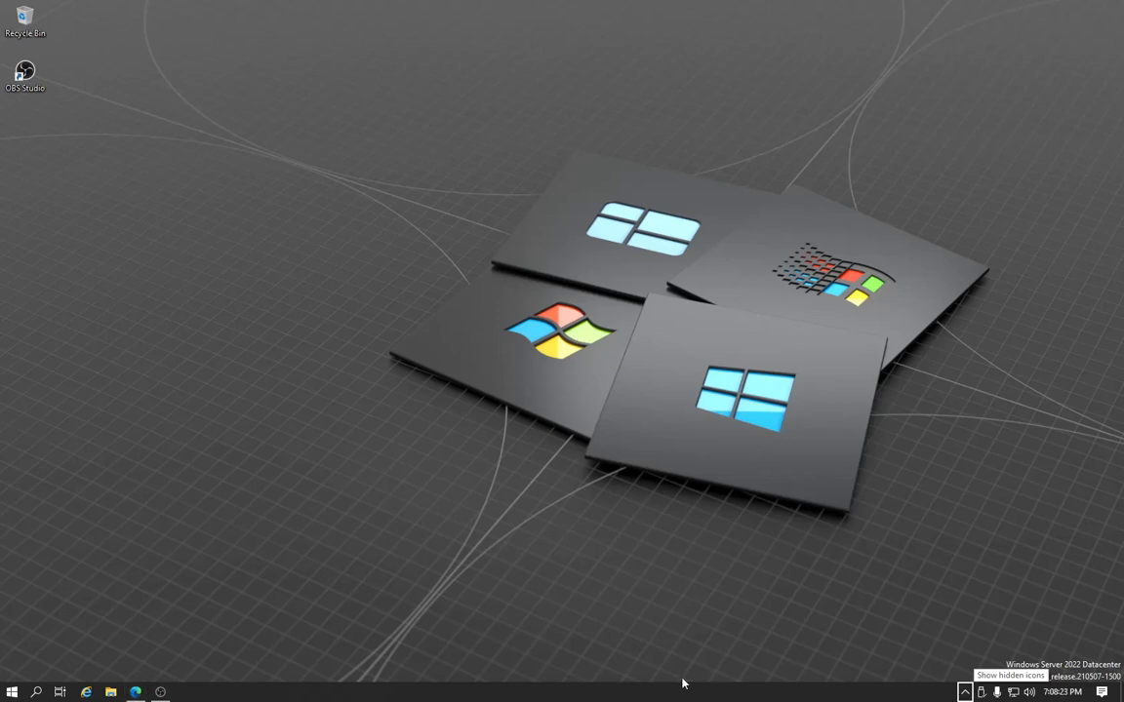
pyautogui.press('super')
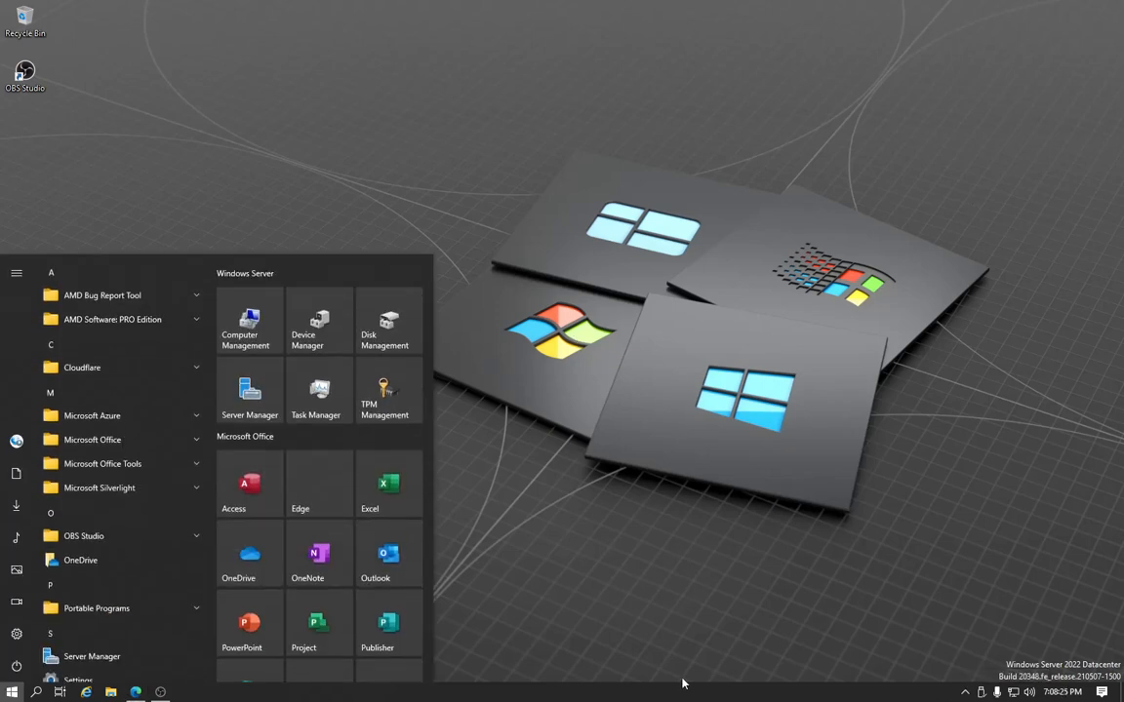
# Open the Services console and select the WLAN AutoConfig service to examine its status, startup type and description
pyautogui.write('services')
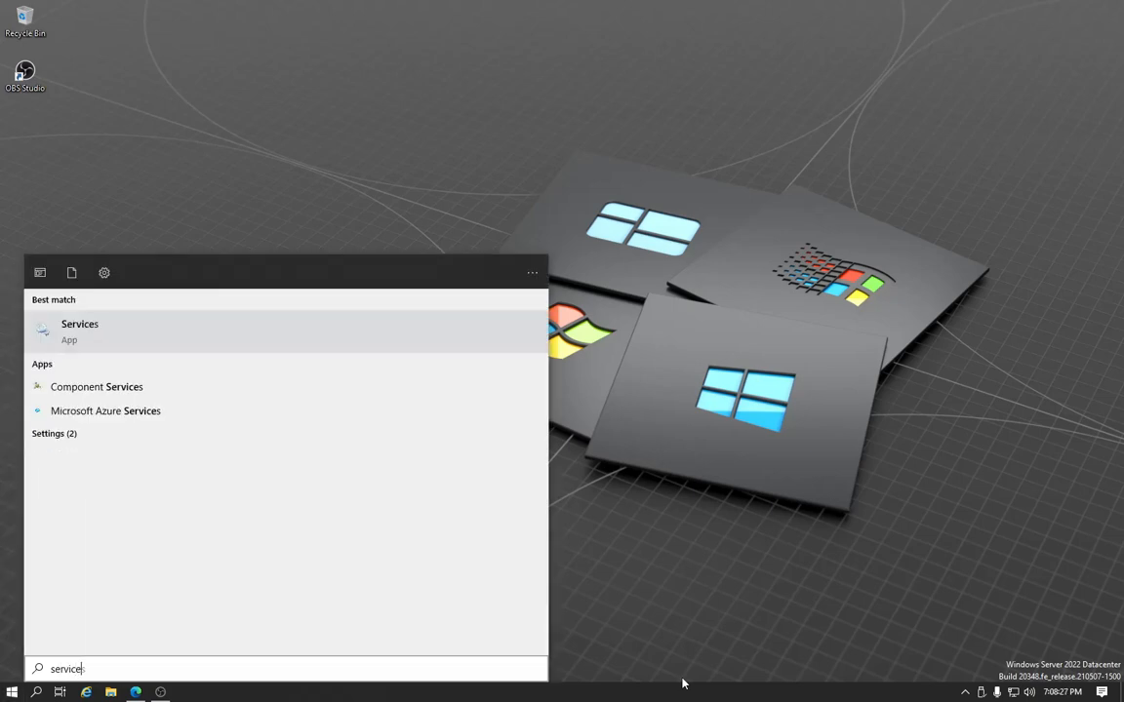
pyautogui.press('Return')
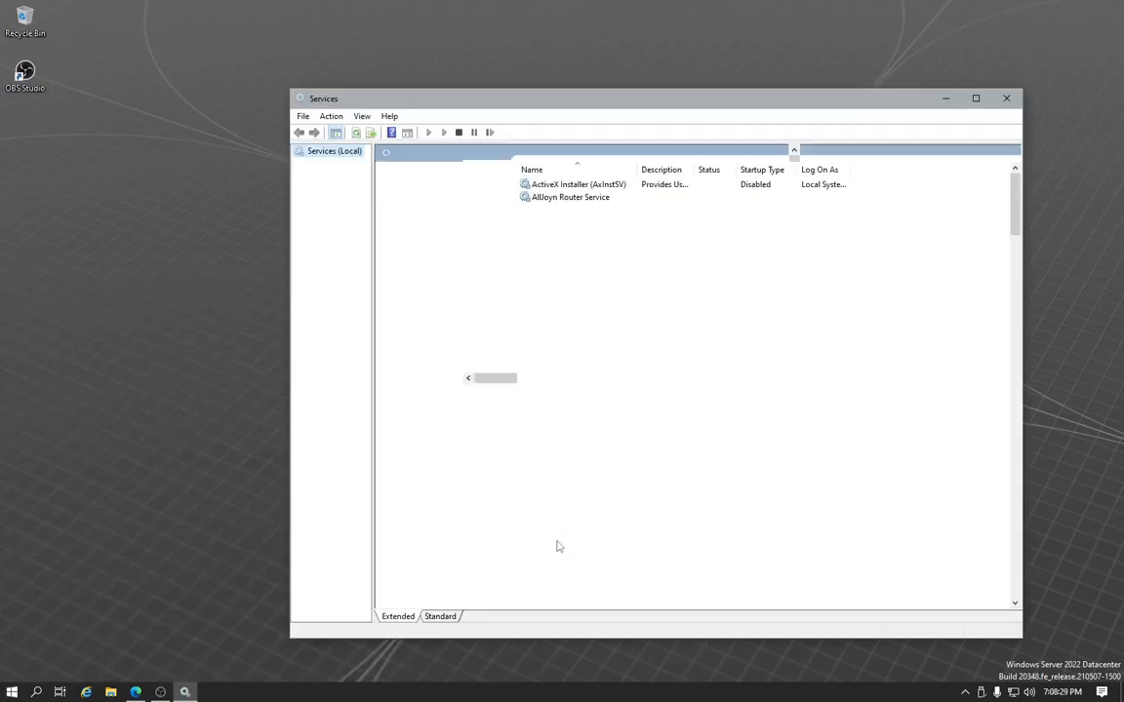
pyautogui.scroll(-20, 536, 344)
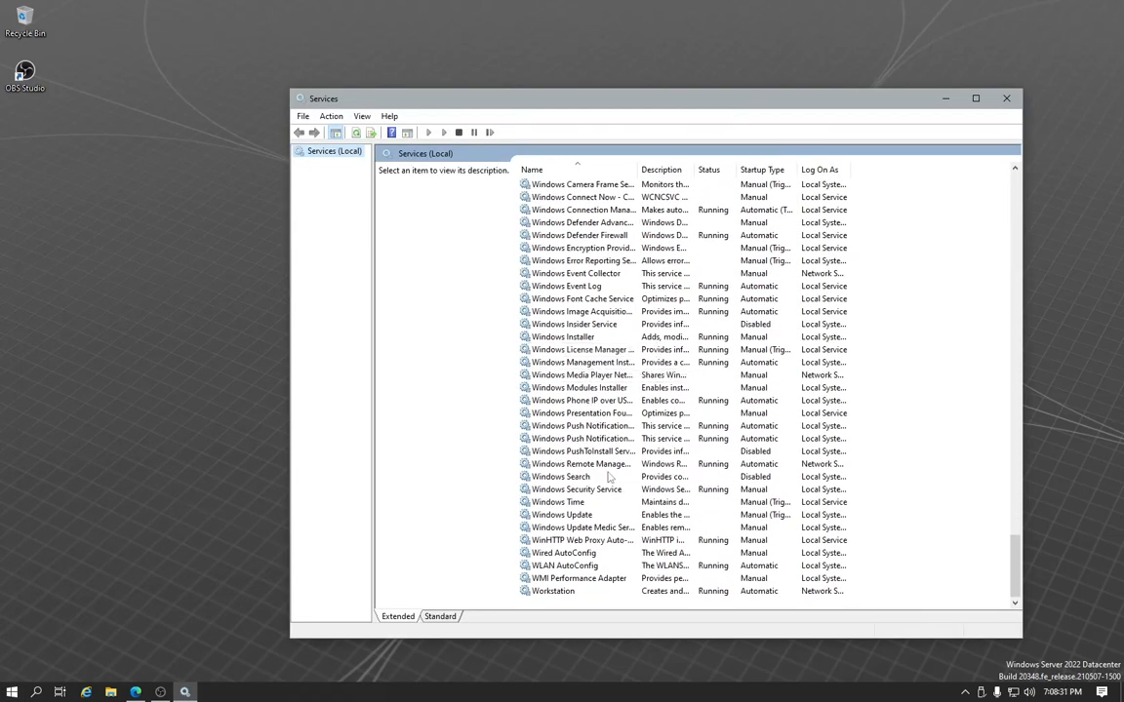
pyautogui.click(549, 567)
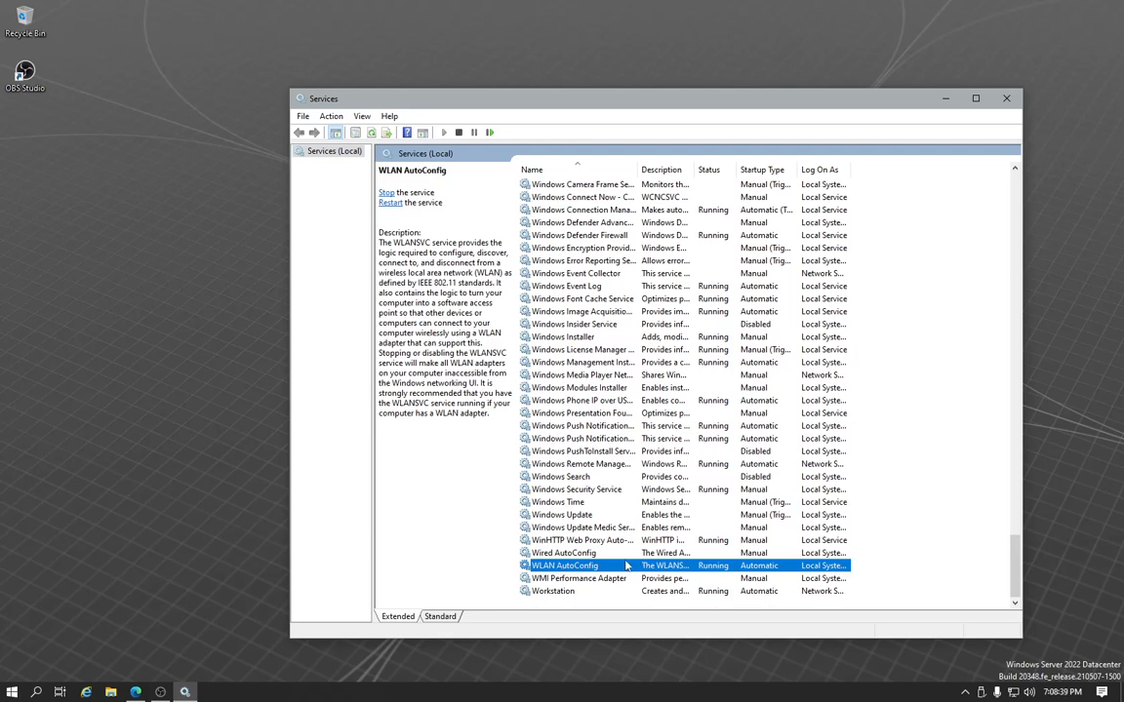
# Locate the Cloudflare WARP service, examine its status and available service actions, and close the Services console
pyautogui.scroll(6, 573, 404)
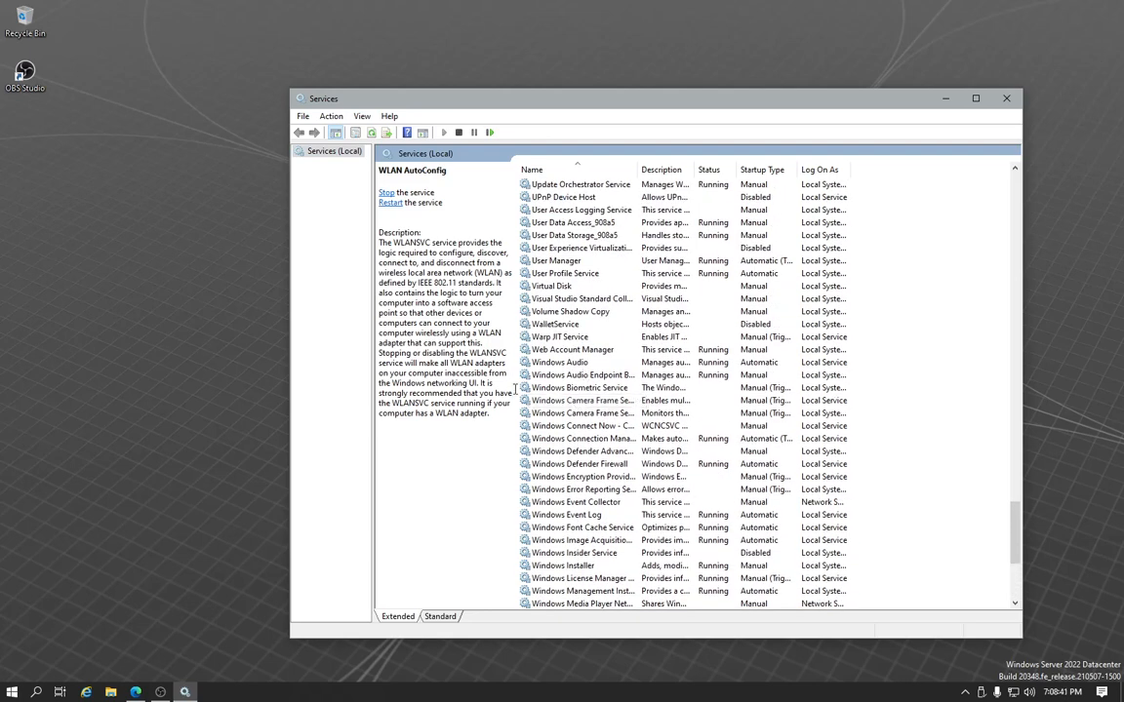
pyautogui.scroll(-1, 541, 546)
pyautogui.scroll(-4, 539, 548)
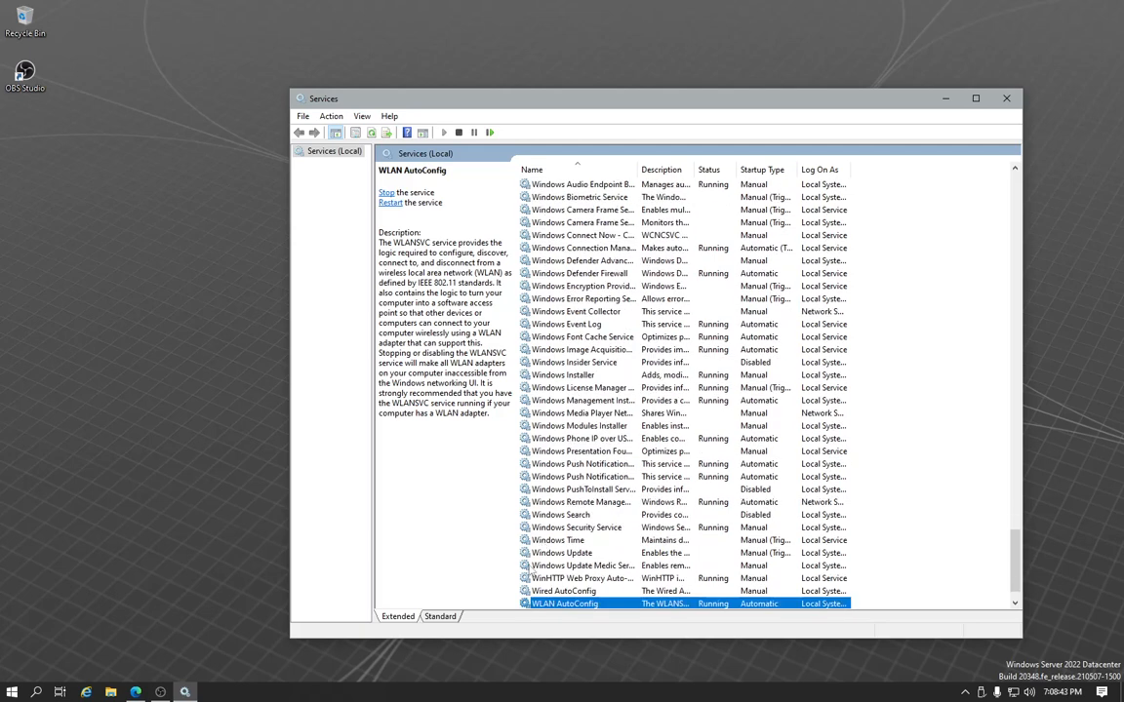
pyautogui.scroll(20, 541, 561)
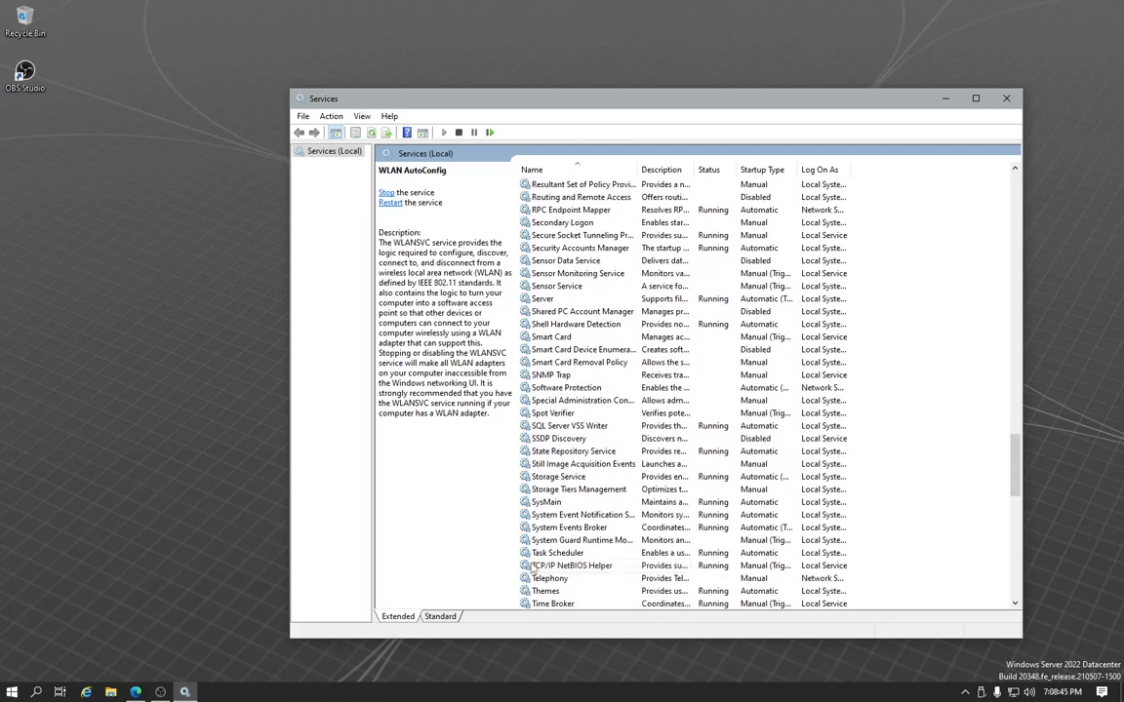
pyautogui.scroll(20, 550, 548)
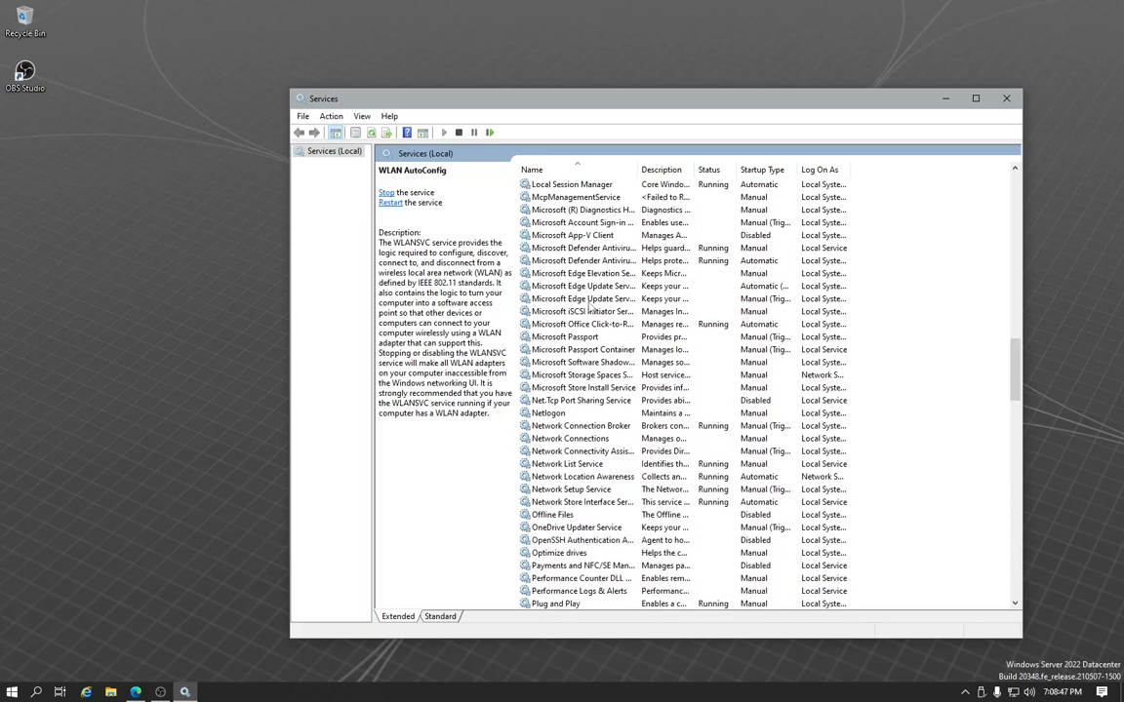
pyautogui.scroll(-5, 588, 303)
pyautogui.scroll(2, 566, 331)
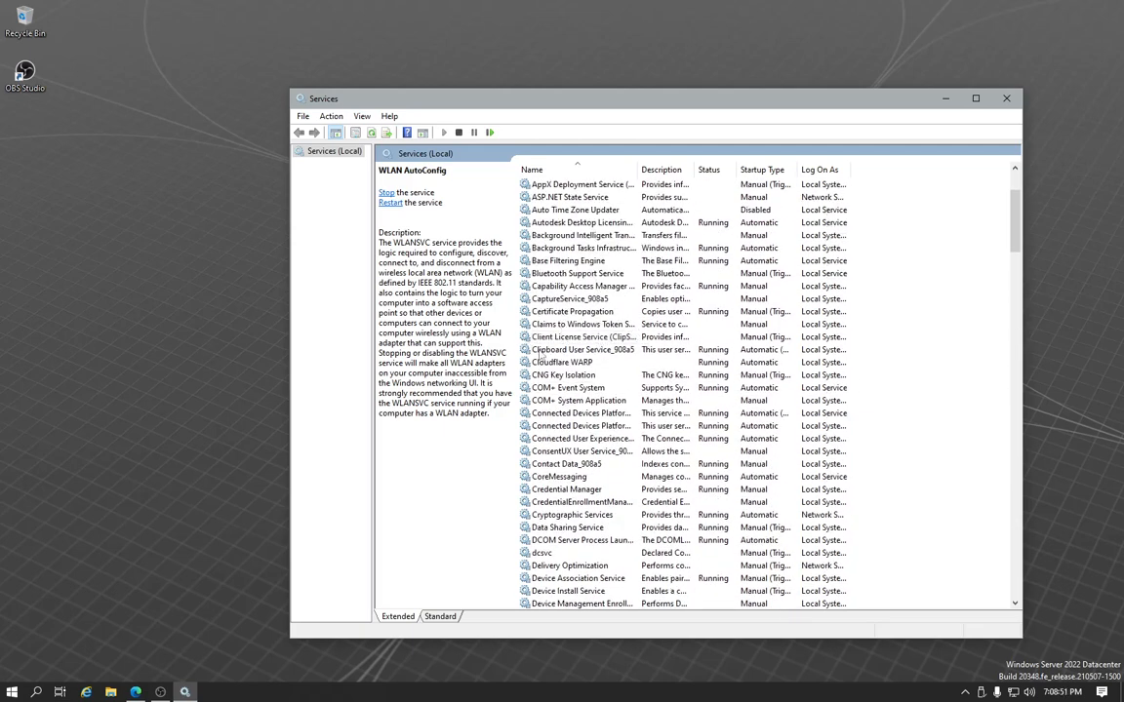
pyautogui.click(556, 362)
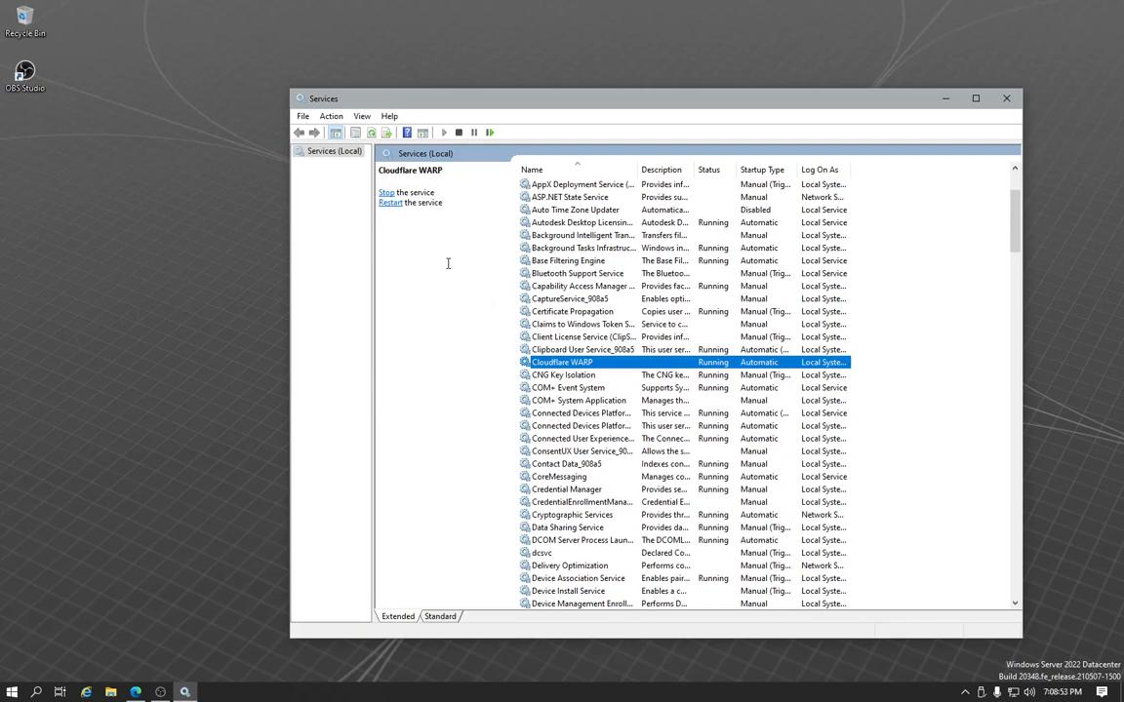
pyautogui.rightClick(551, 361)
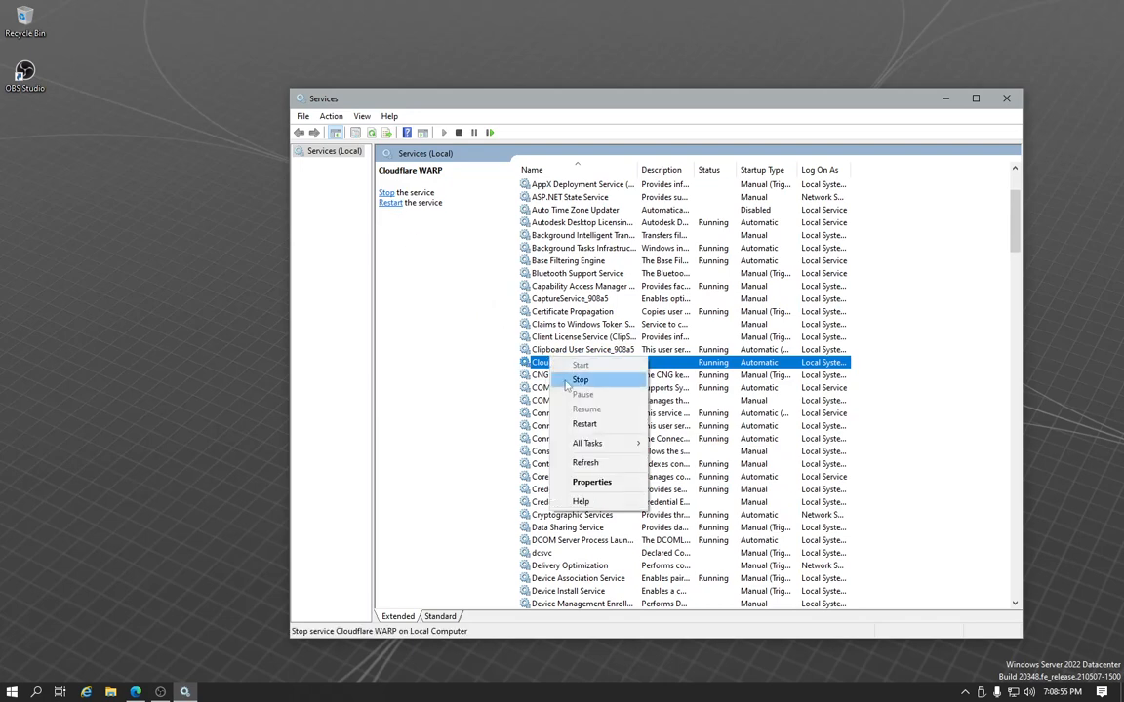
pyautogui.click(1119, 102)
pyautogui.click(1005, 98)
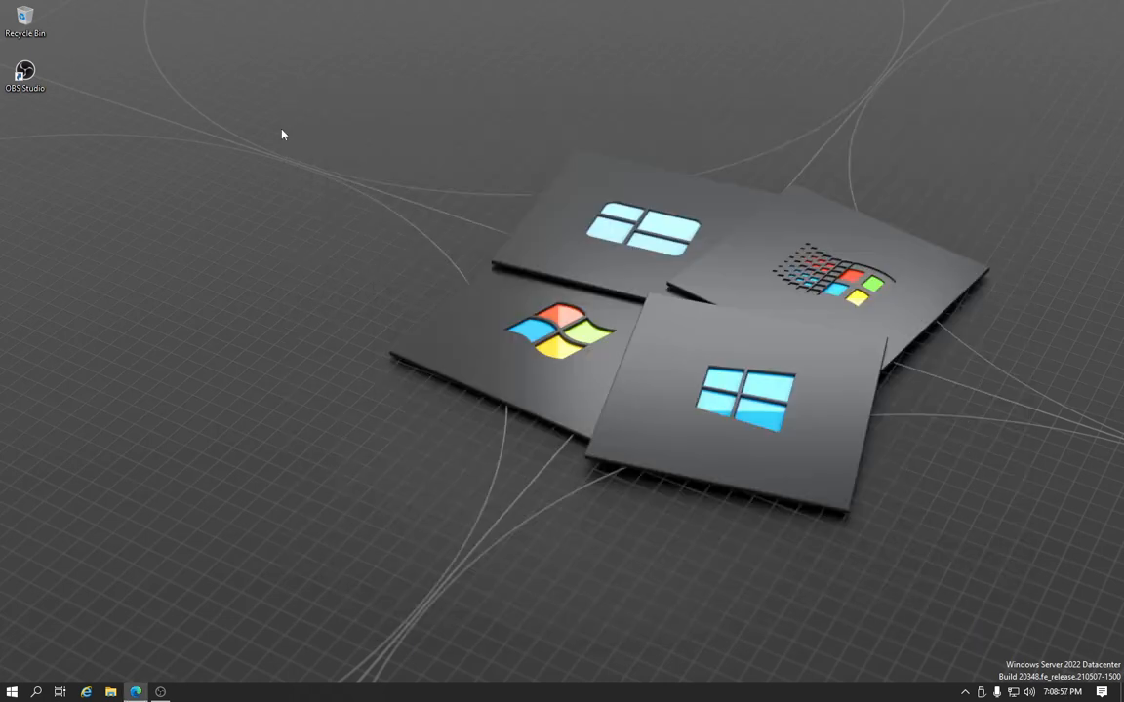
# Bring up the Cloudflare WARP client to check its connection status and dismiss it
pyautogui.click(964, 692)
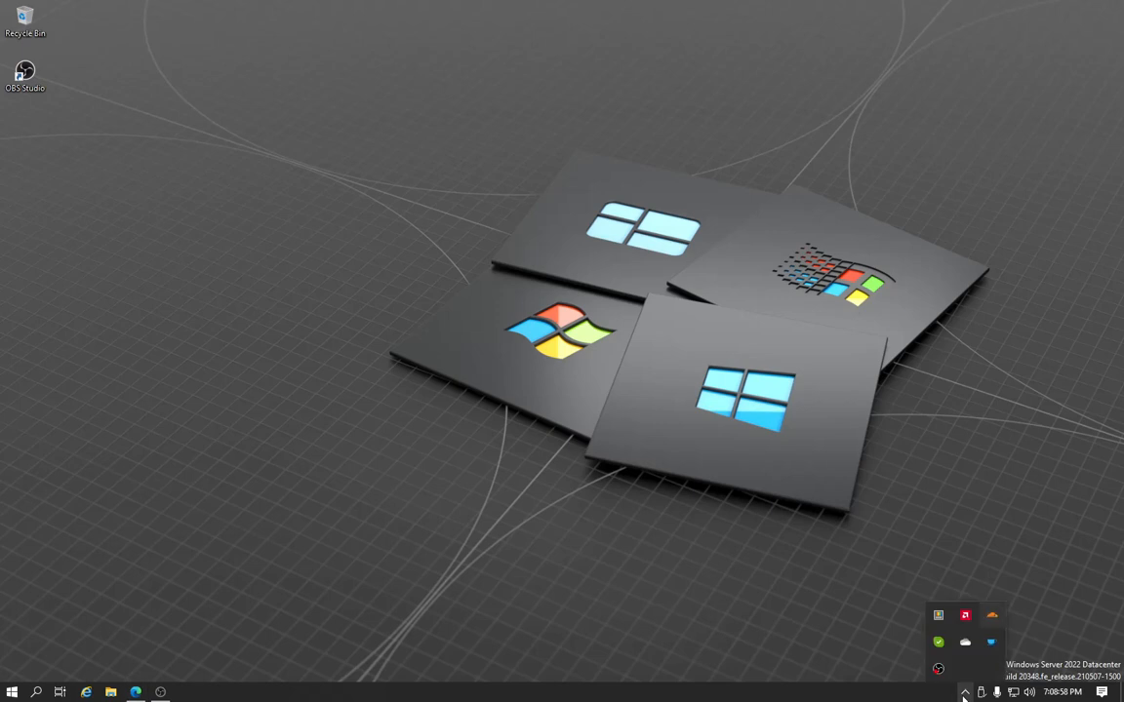
pyautogui.click(989, 614)
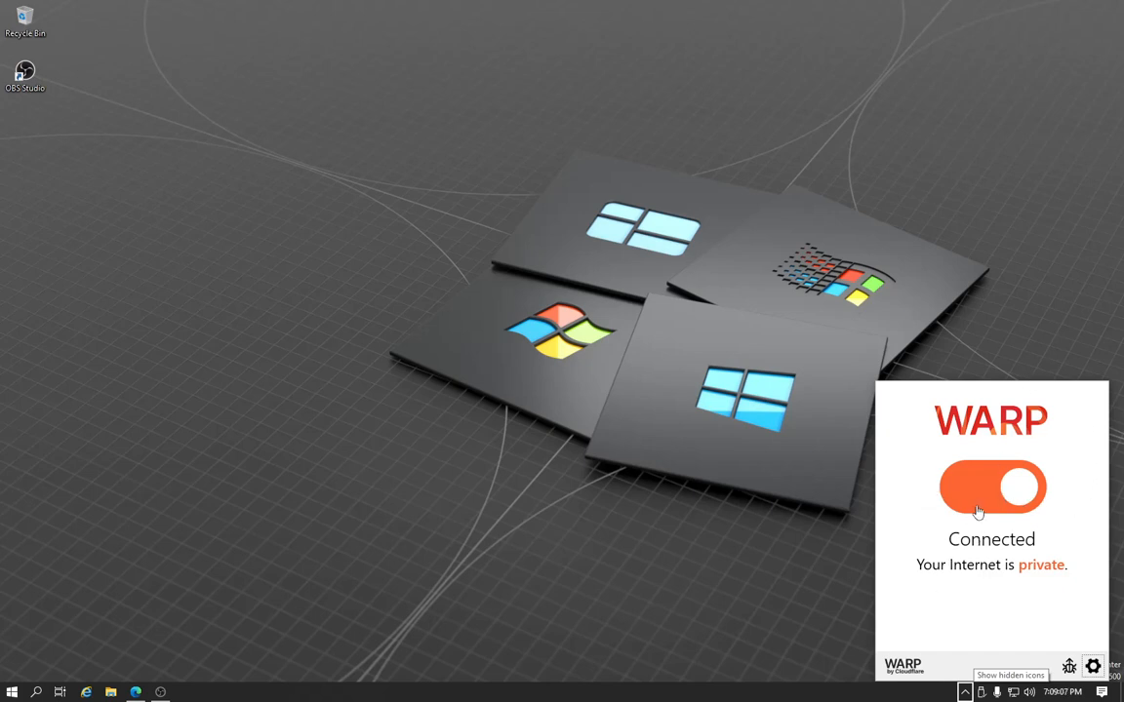
pyautogui.click(772, 456)
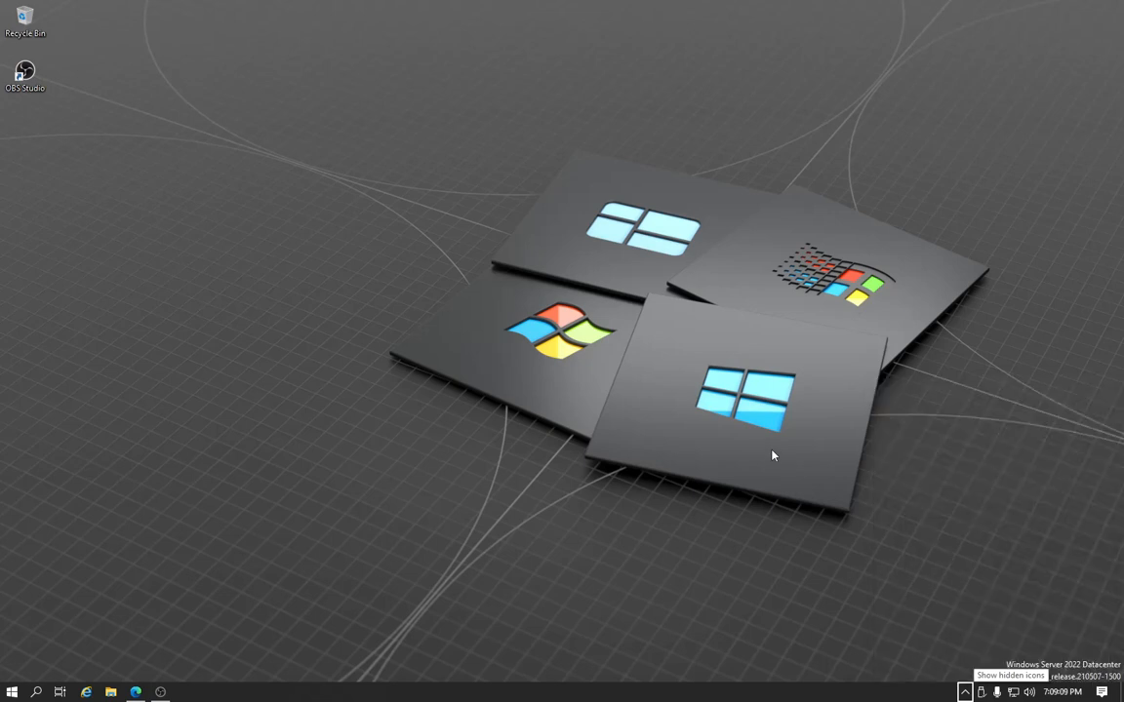